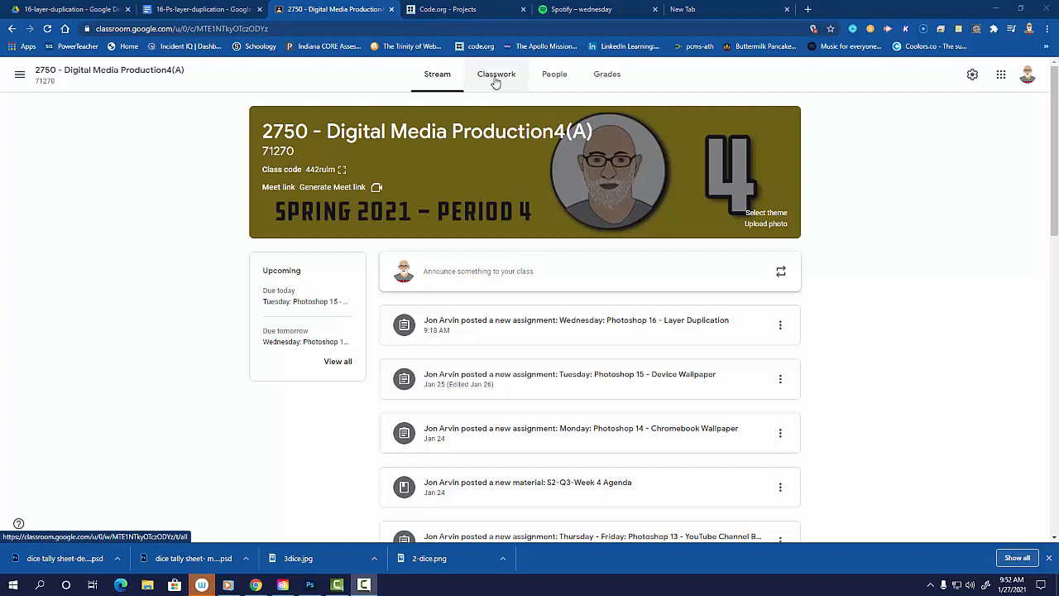
Step: Open the "layer duplication 1- bolt" Photoshop attachment from the classwork assignment "Wednesday: Photoshop 16 - Layer Duplication"
click(495, 77)
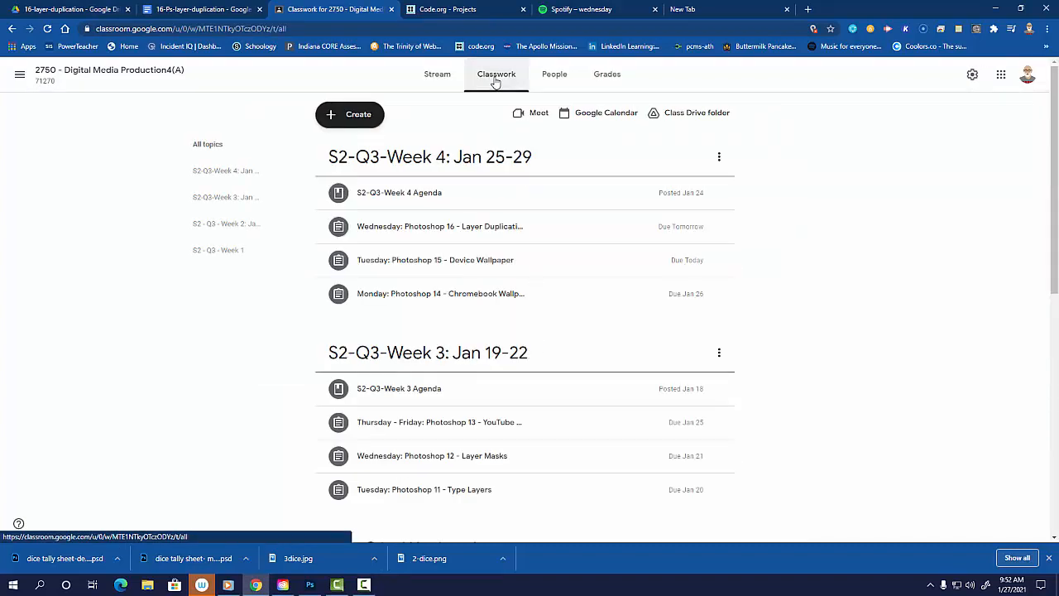
click(428, 237)
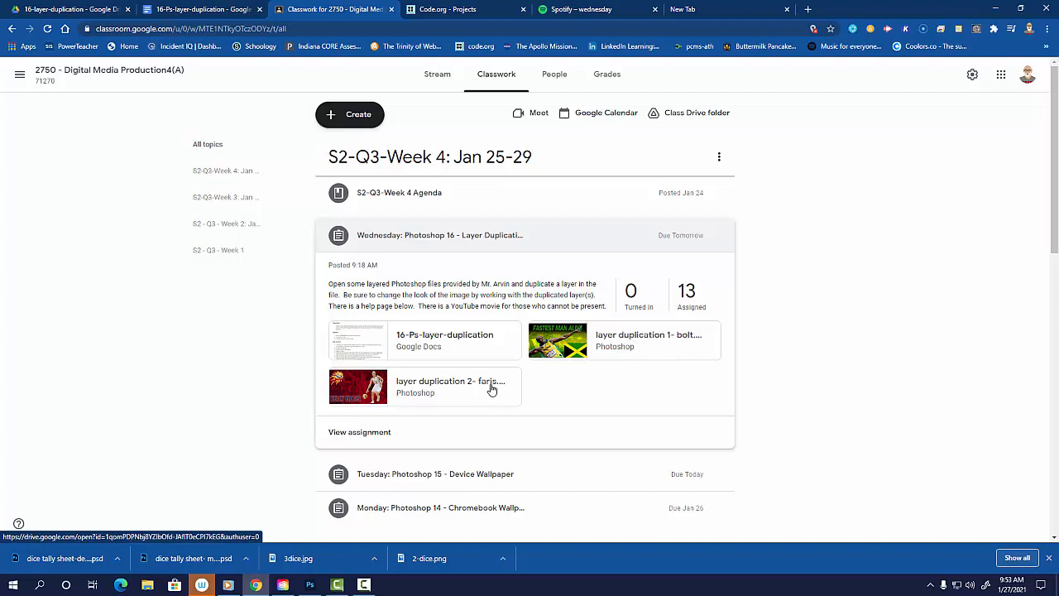
click(622, 350)
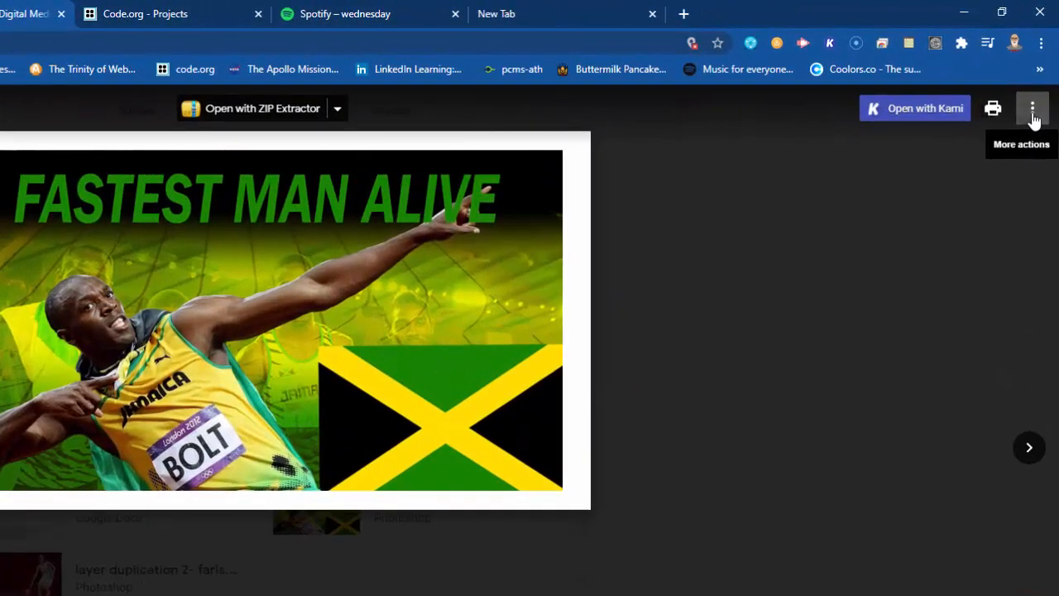
Step: Open the previewed bolt file in a new window and download it to the computer
click(1033, 111)
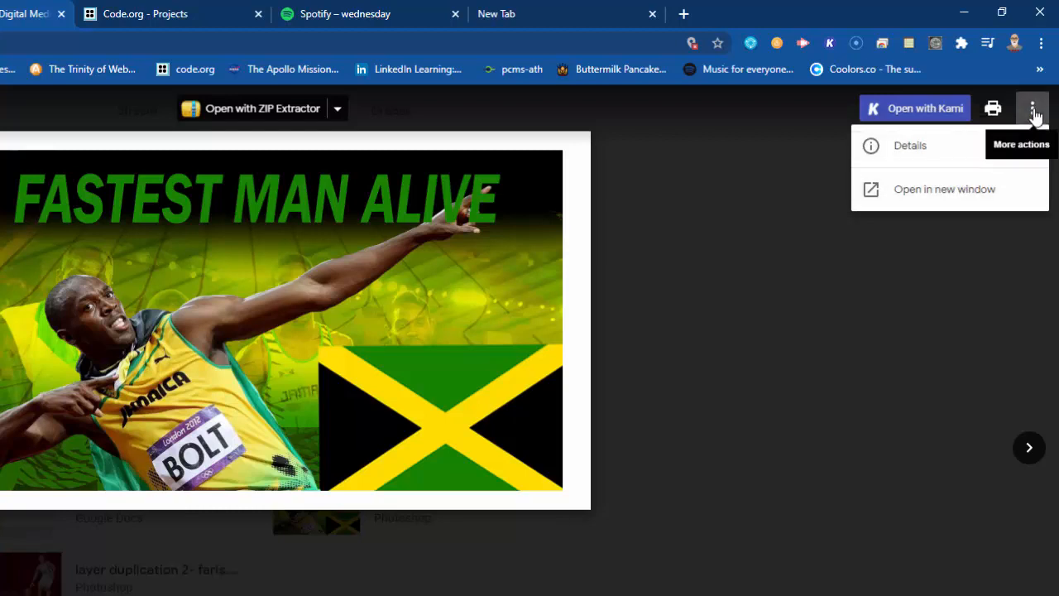
click(936, 191)
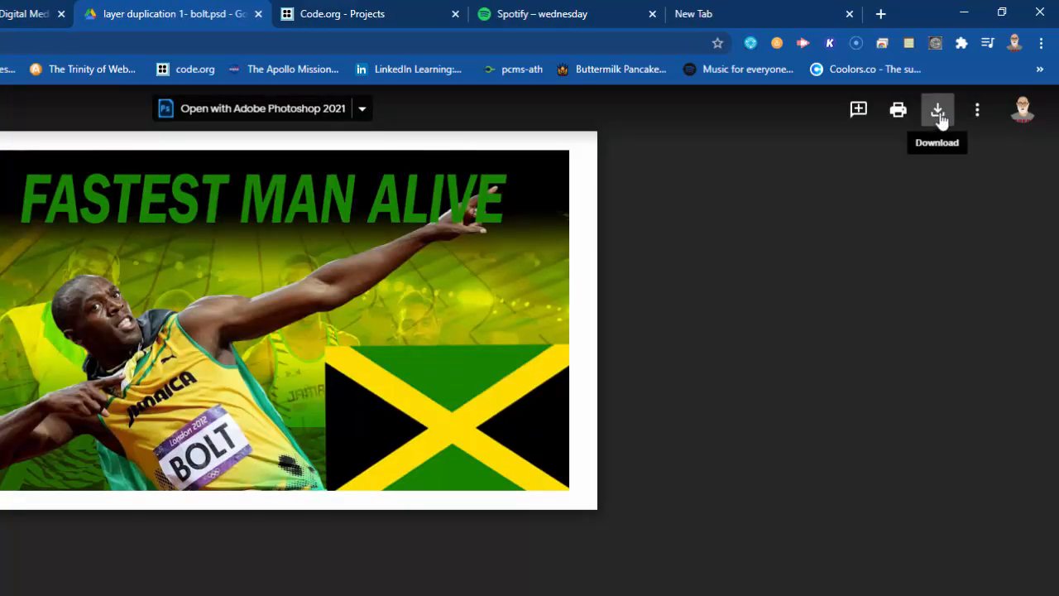
click(940, 118)
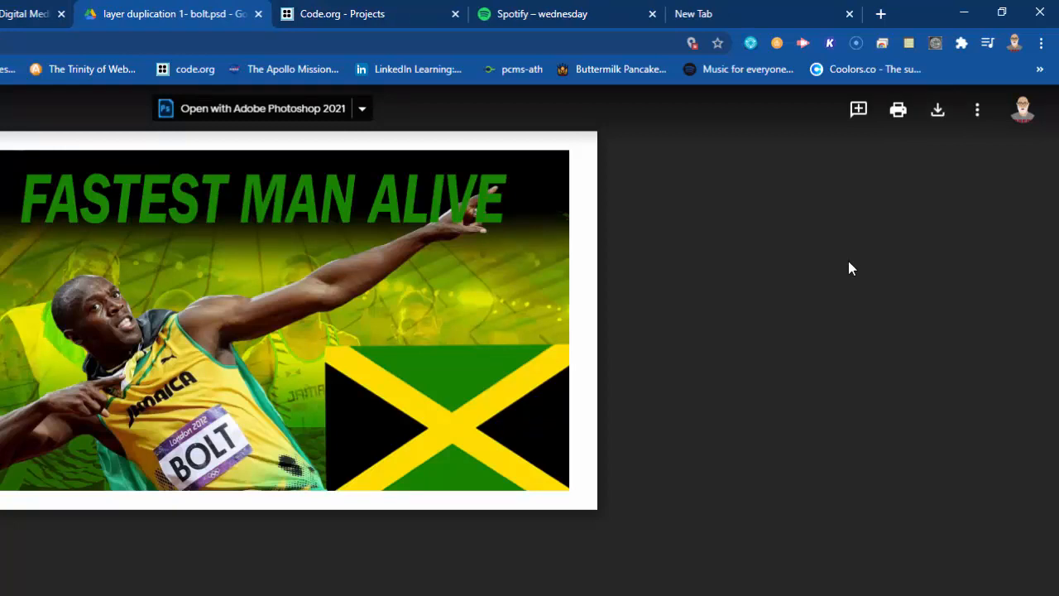
Step: Switch to the empty browser tab and load the Photopea editor at photopea.com
click(726, 15)
click(592, 42)
text(p)
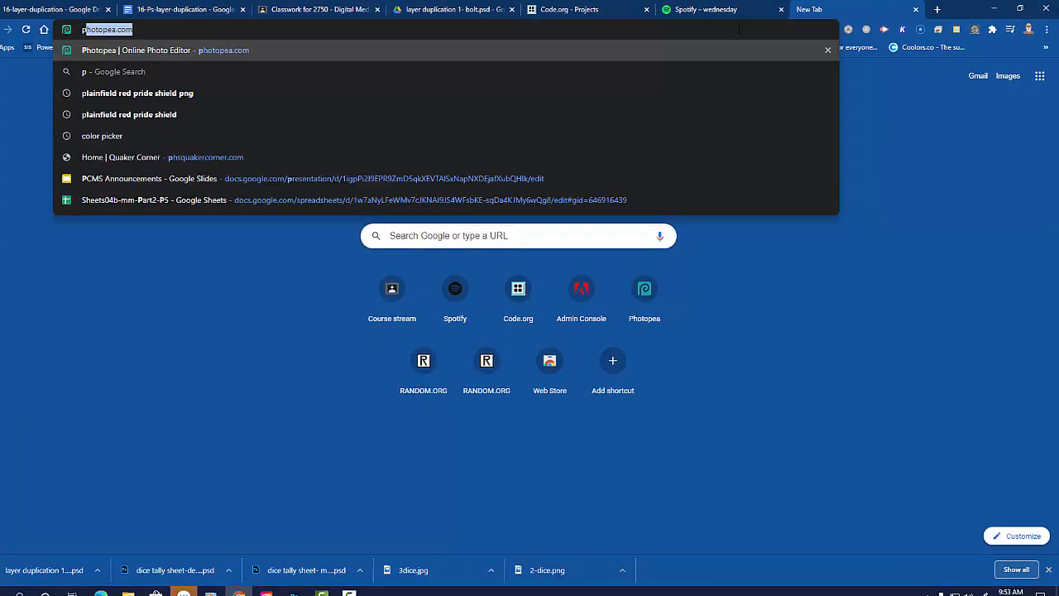
text(hotope)
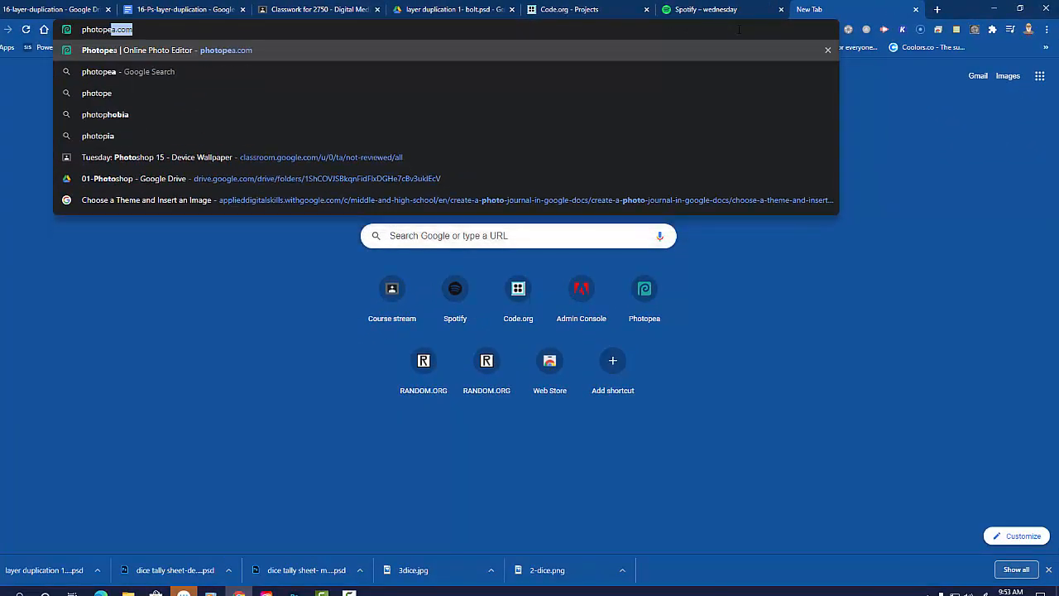
text(a.com)
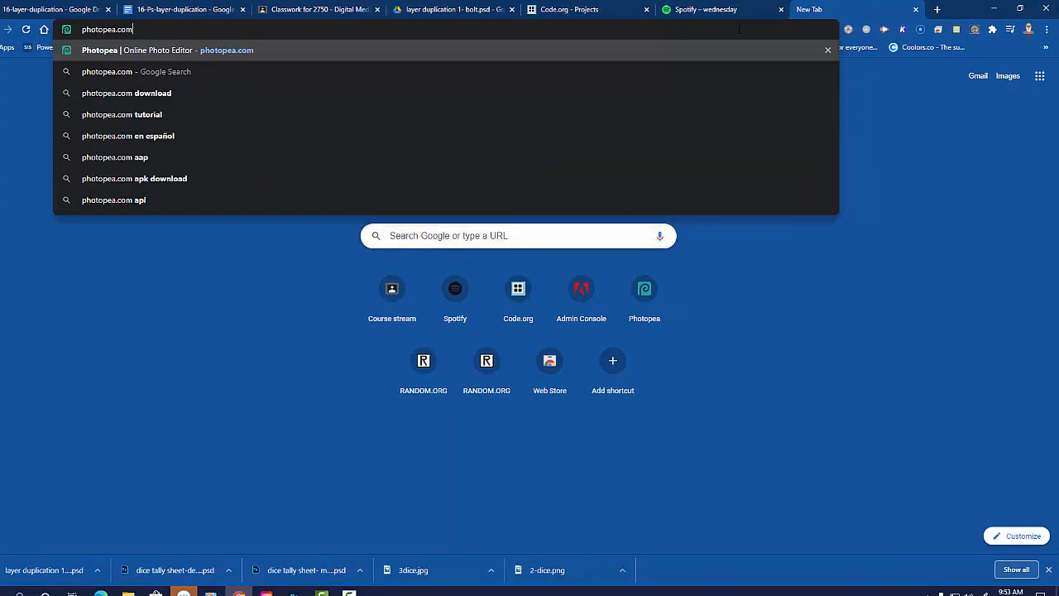
key(Return)
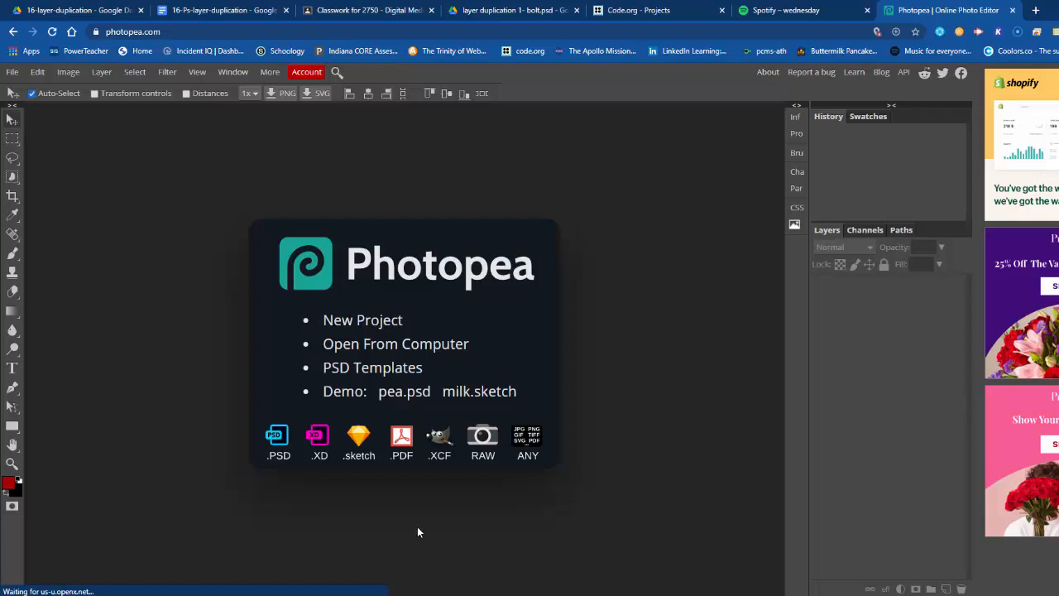
Step: Open the file "layer duplication 1- bolt" from the computer's Downloads folder
click(347, 354)
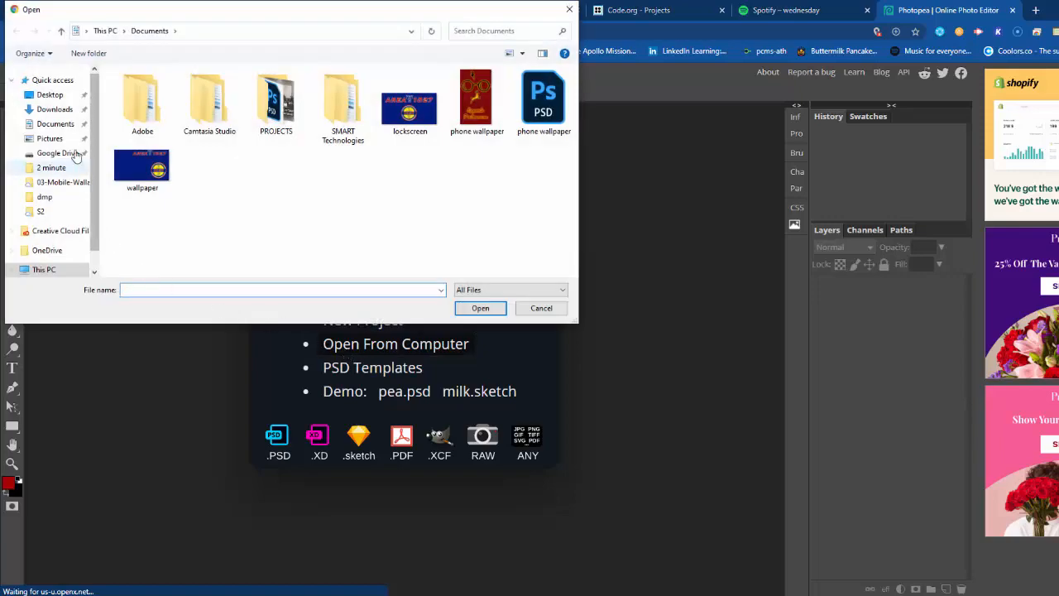
click(56, 112)
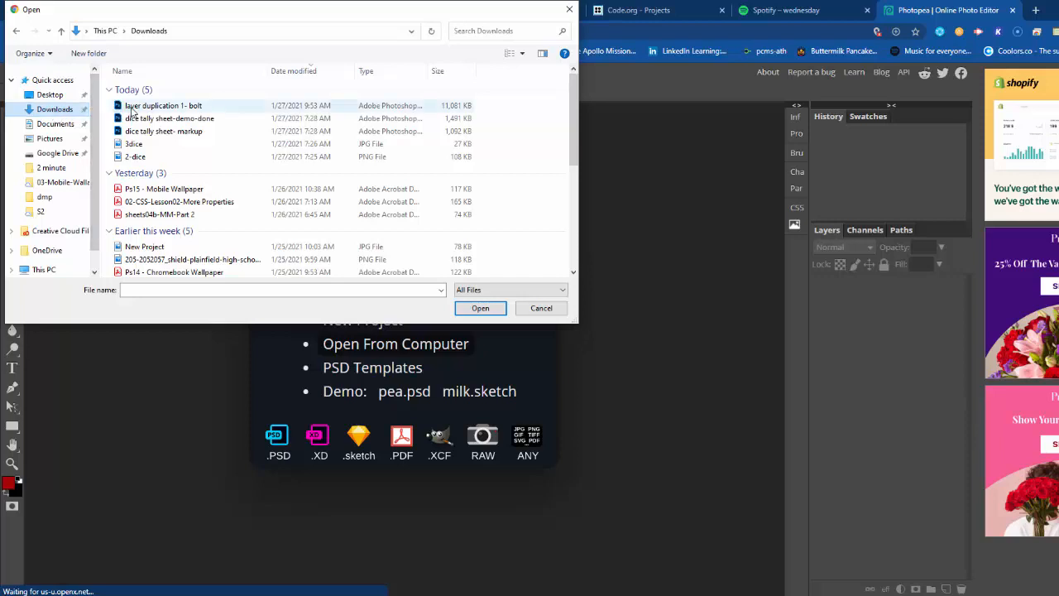
click(175, 108)
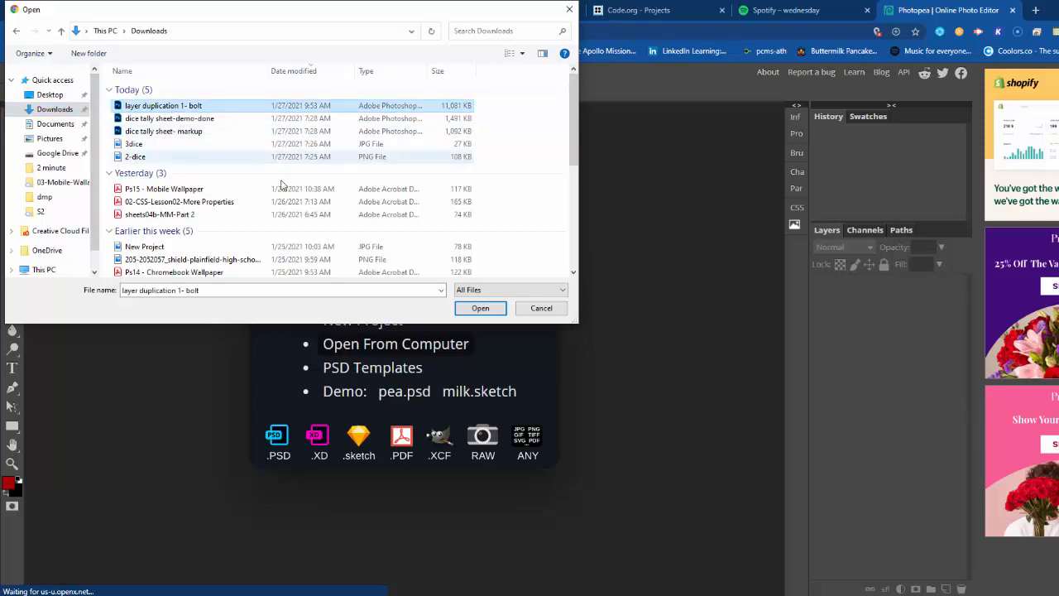
click(461, 306)
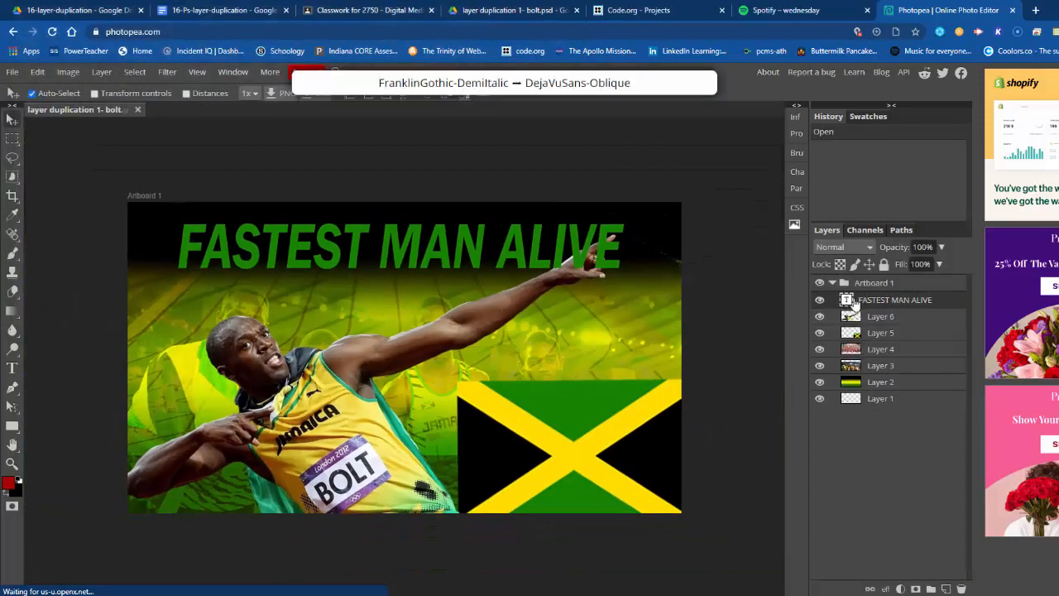
Step: Examine the artboard's layers one by one, from Layer 2 up to the FASTEST MAN ALIVE text layer
click(854, 384)
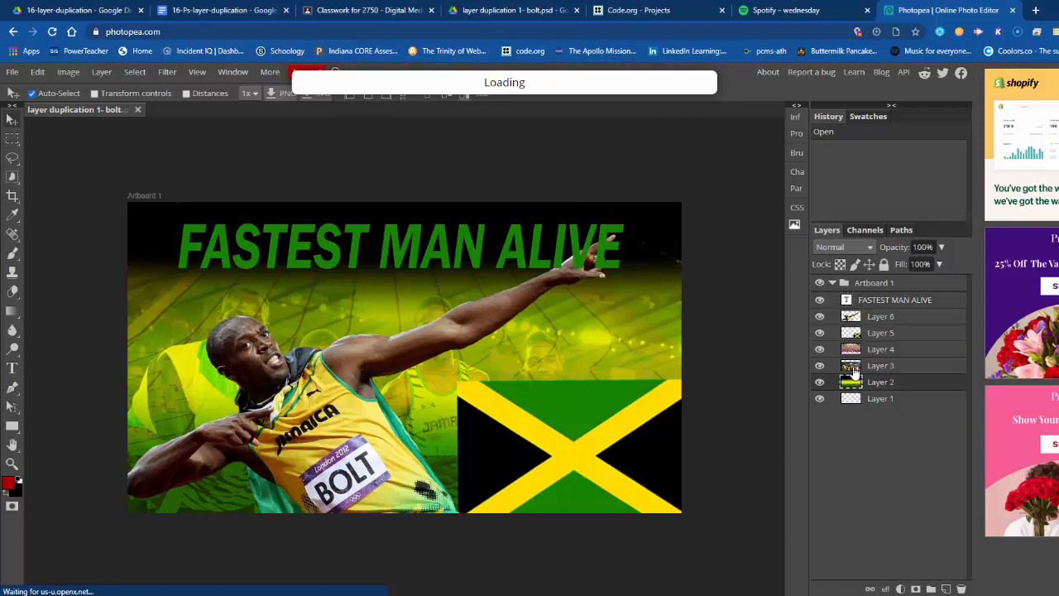
click(854, 371)
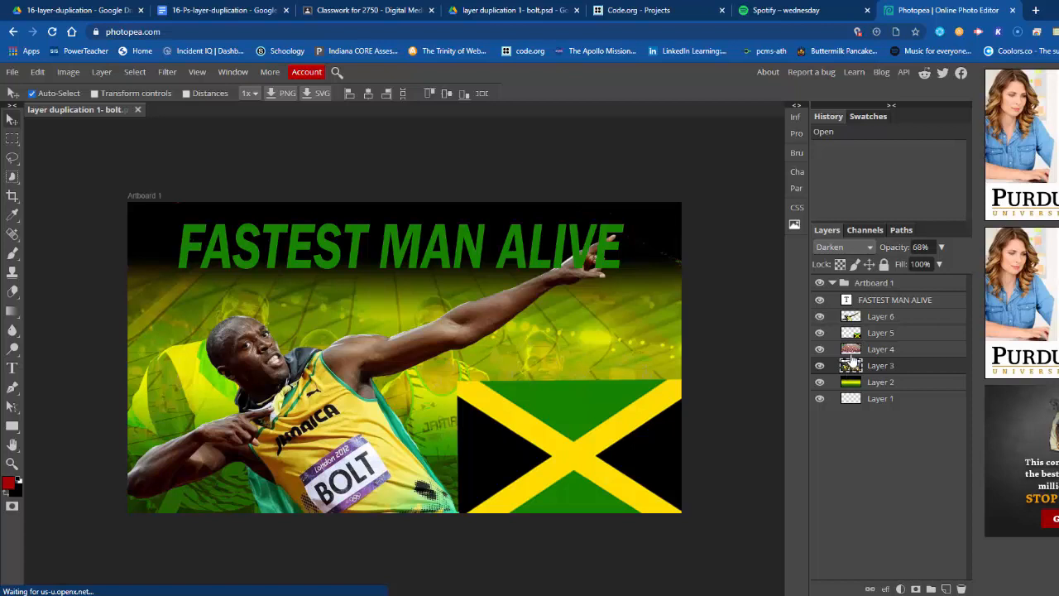
click(854, 352)
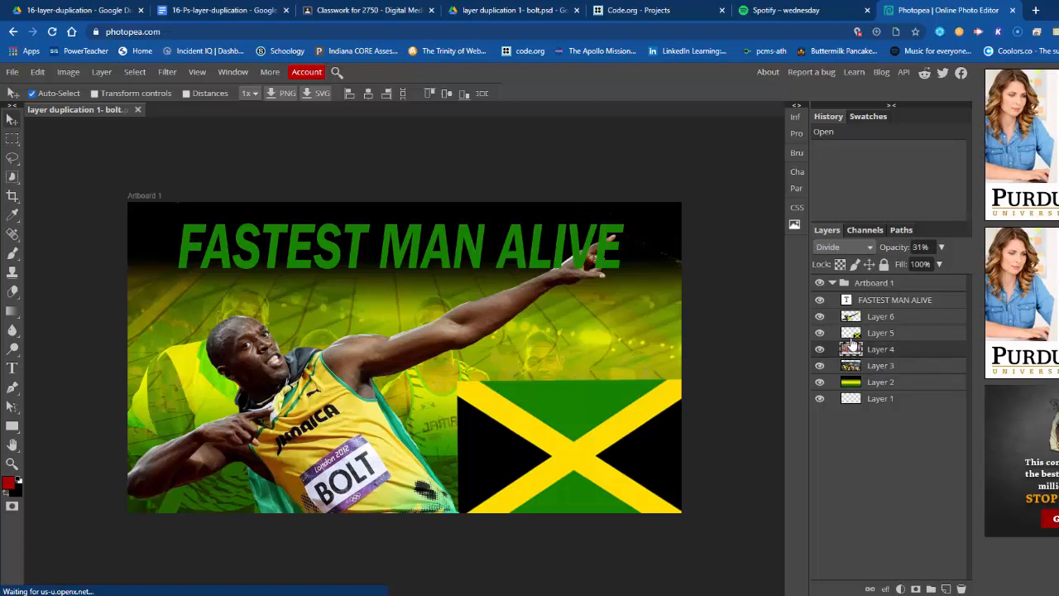
click(854, 336)
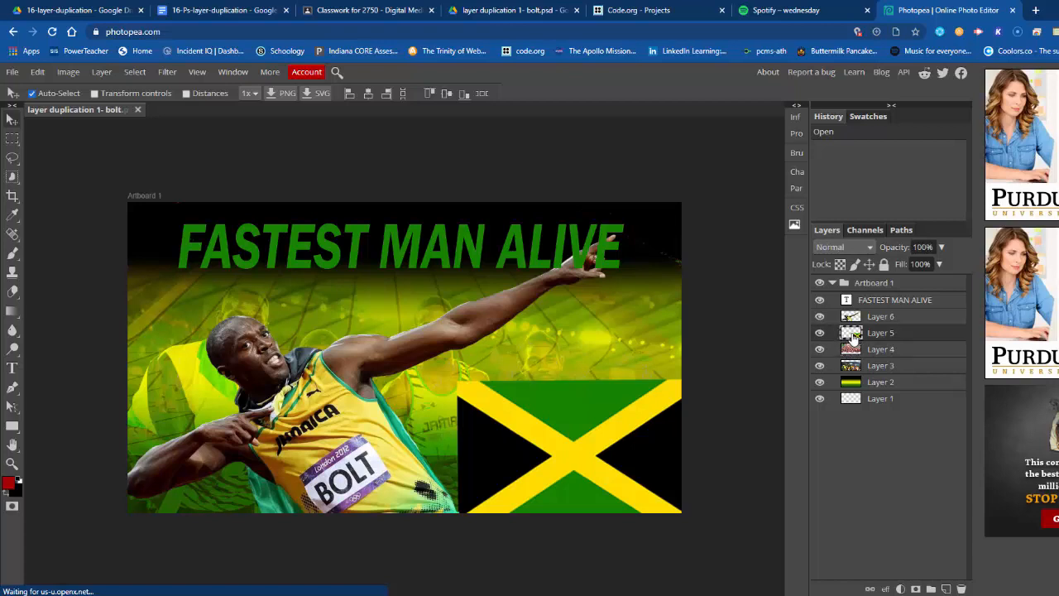
click(850, 321)
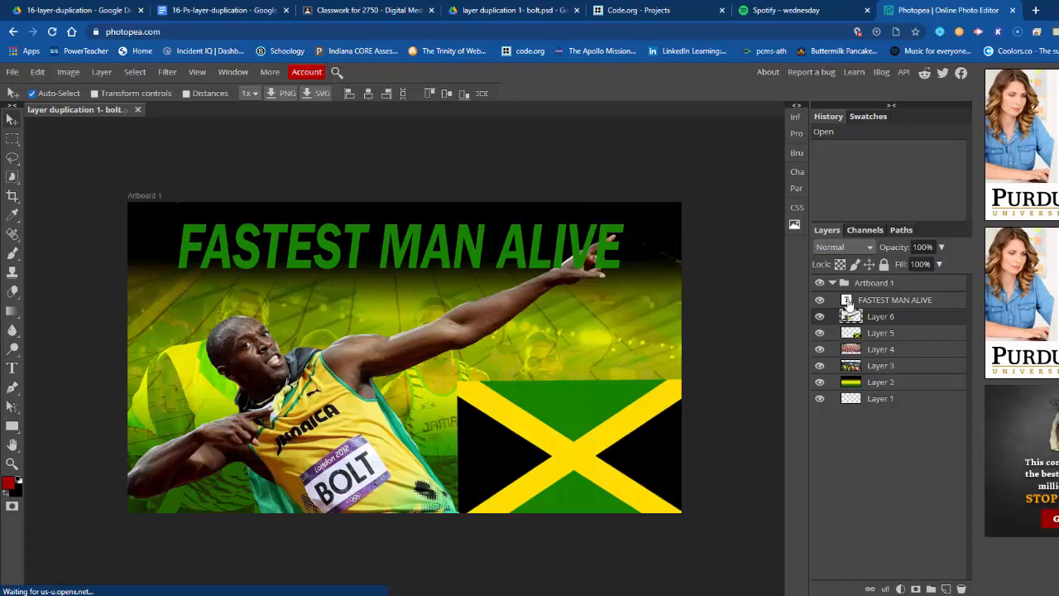
click(849, 302)
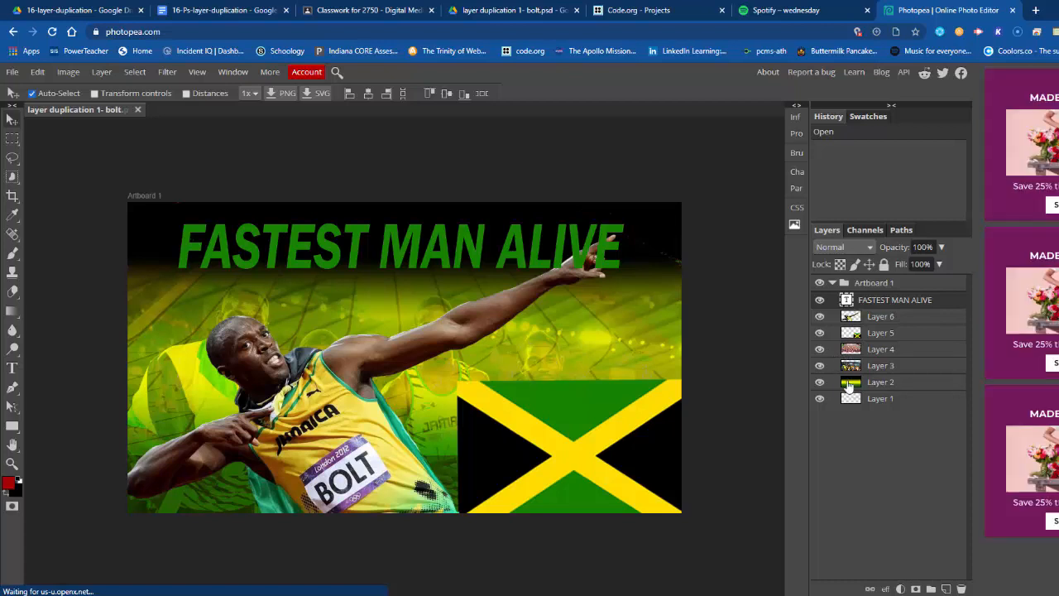
click(852, 339)
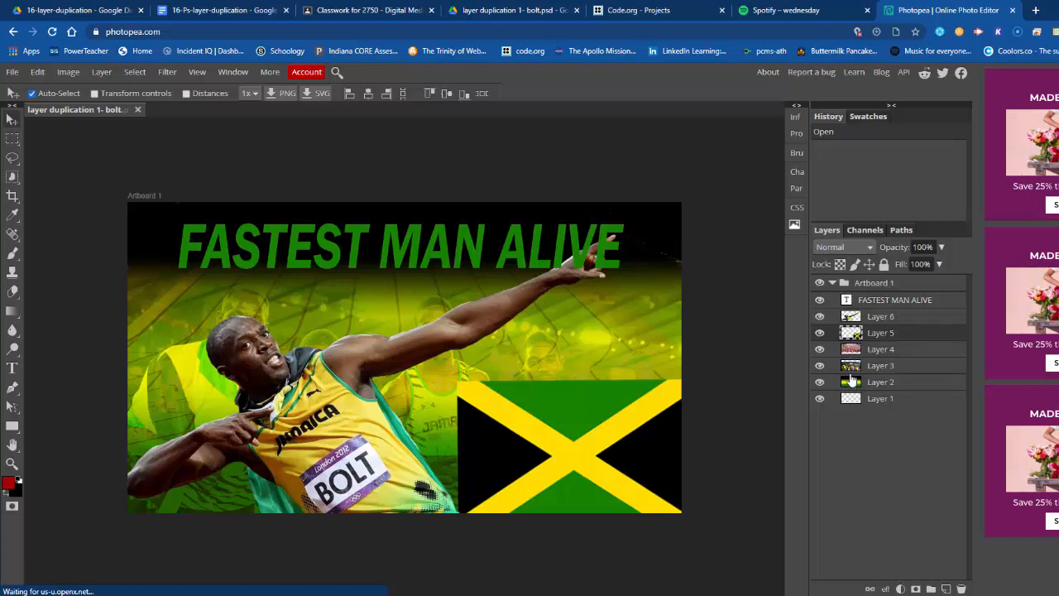
click(844, 306)
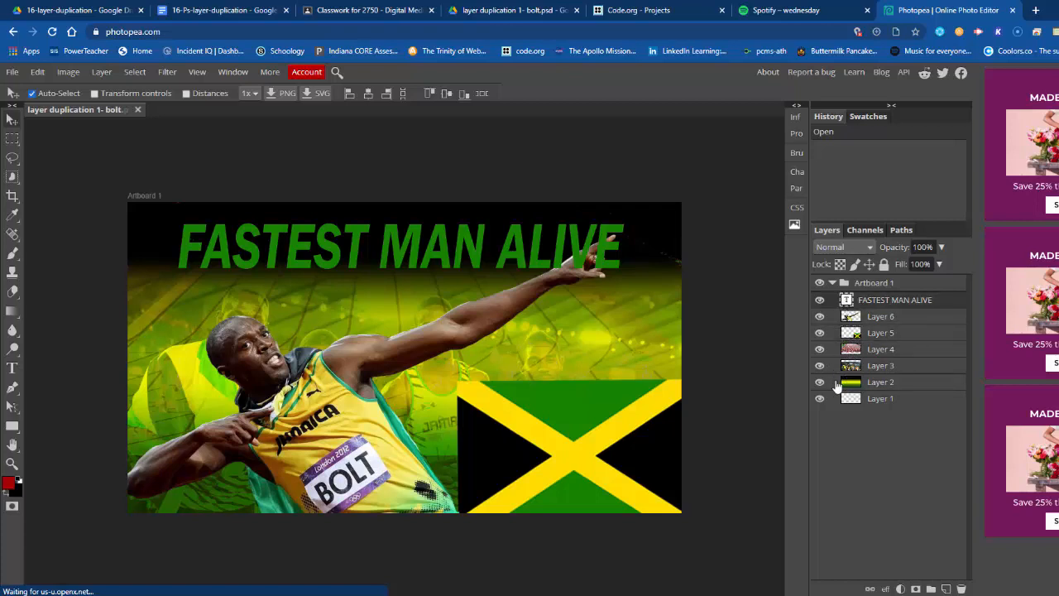
Step: Duplicate Layer 6, the runner pointing upward
click(851, 322)
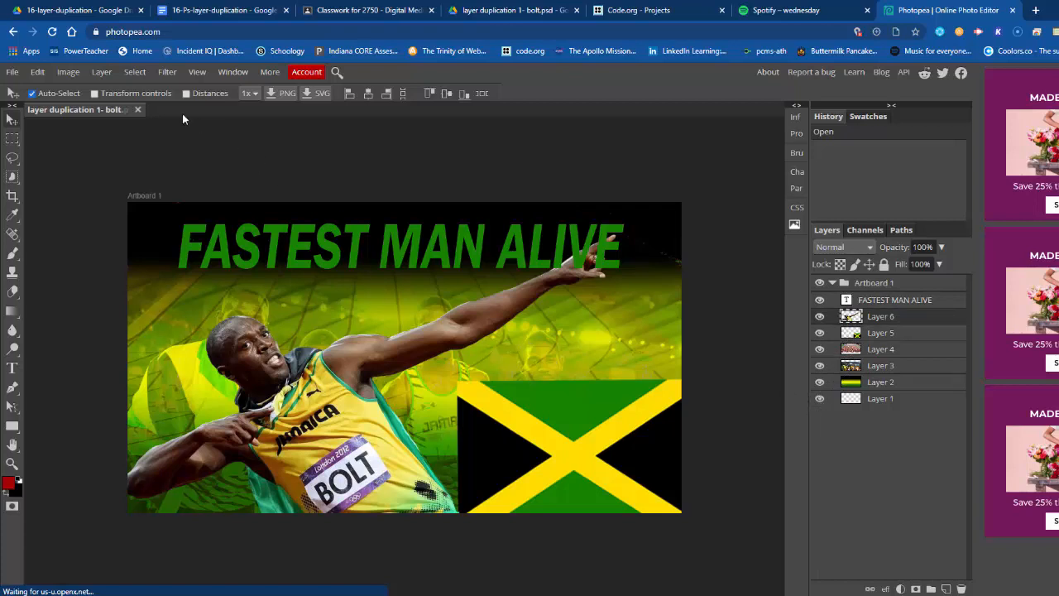
click(100, 73)
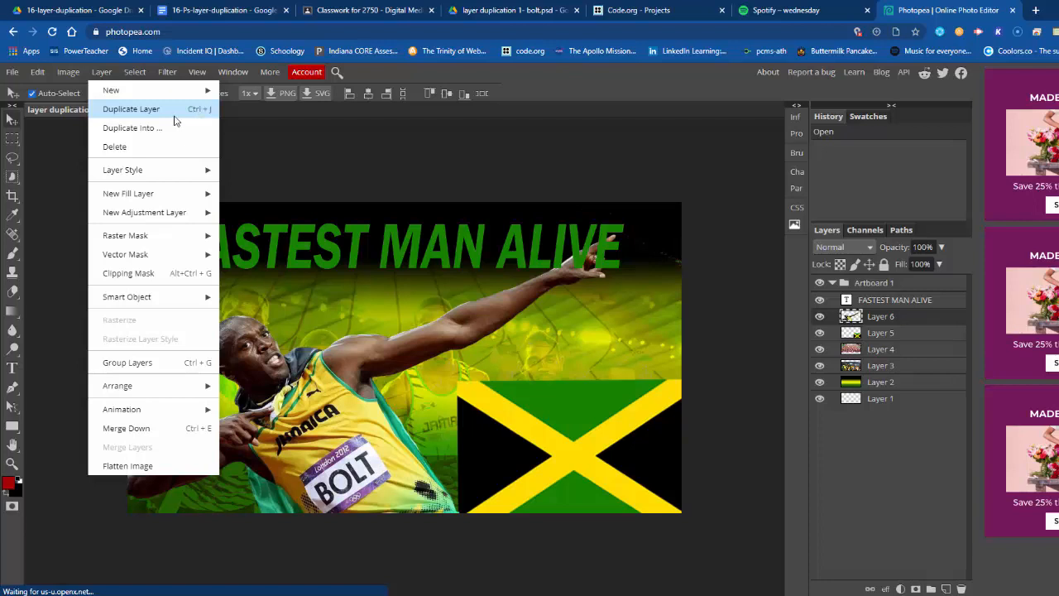
click(132, 115)
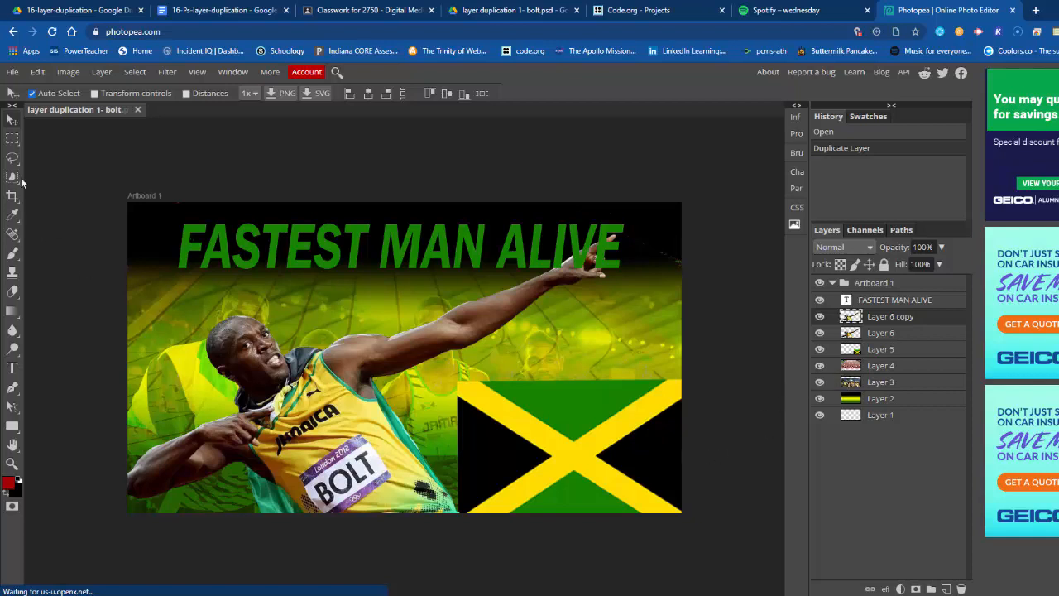
Step: Move the duplicated runner diagonally away from the original to show both figures, and return it to its starting place
drag(293, 399, 340, 438)
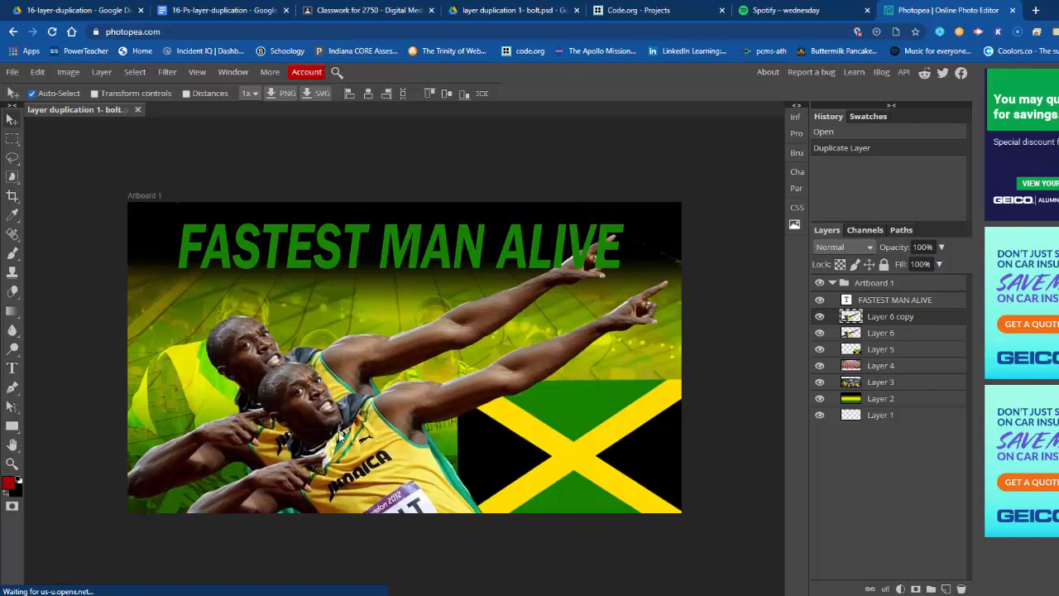
drag(339, 439, 289, 395)
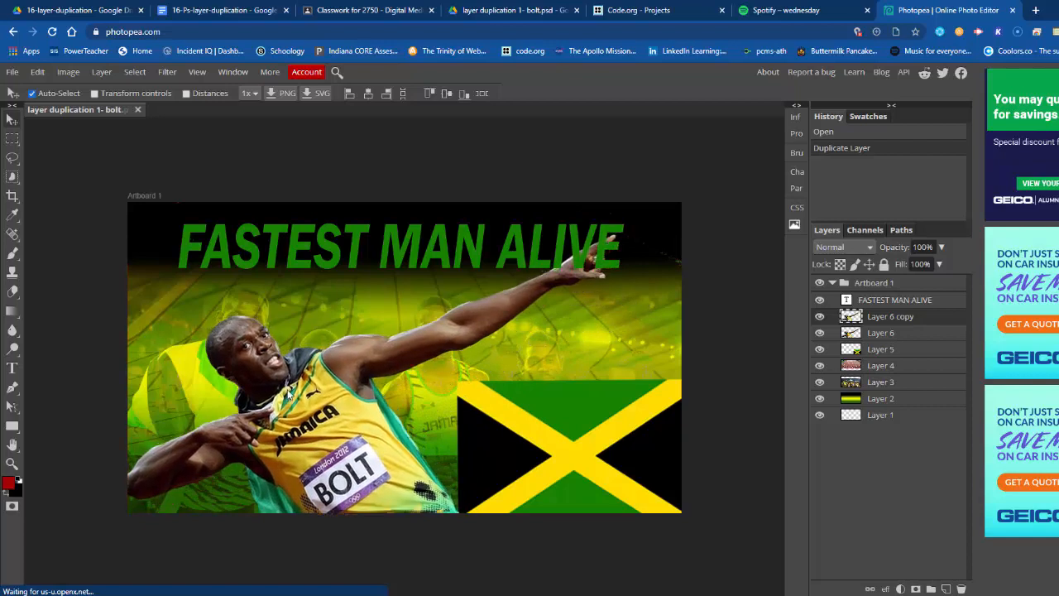
drag(289, 395, 289, 395)
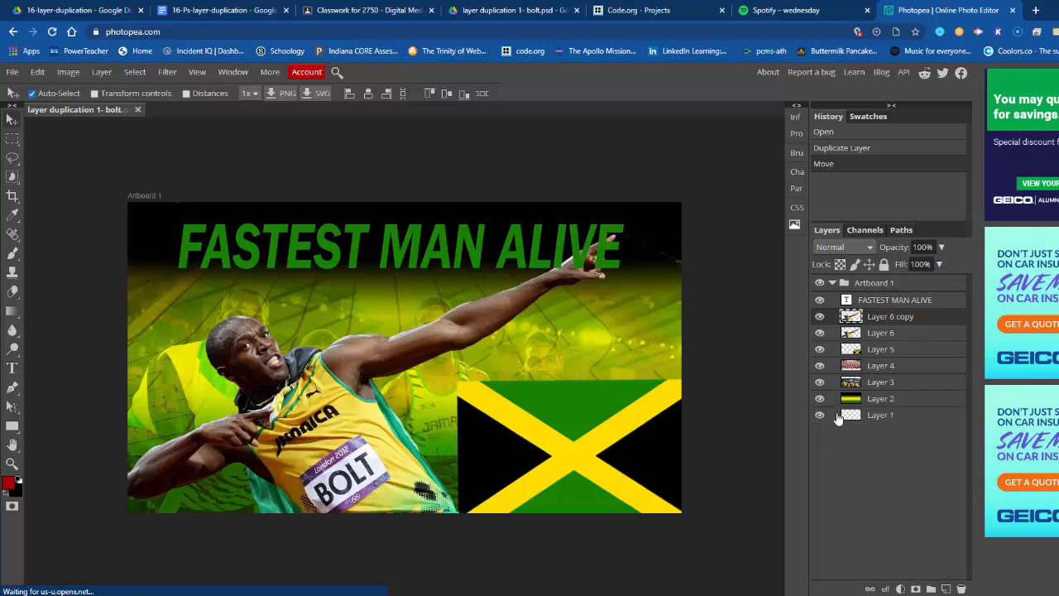
Step: Free-transform the original runner on Layer 6, enlarging it to about 133% width and 142% height behind the copy
click(857, 336)
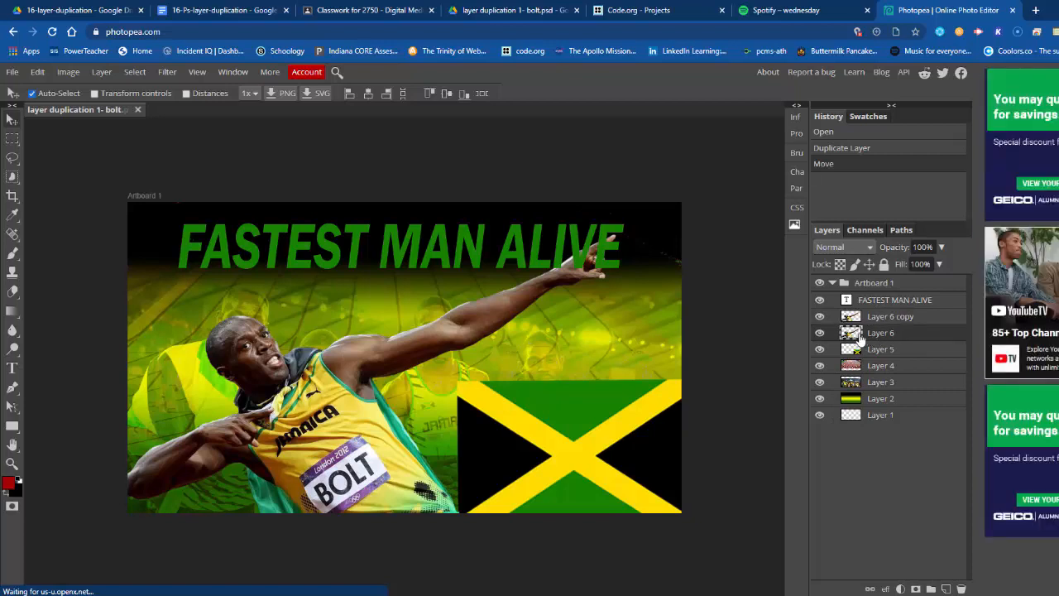
click(37, 73)
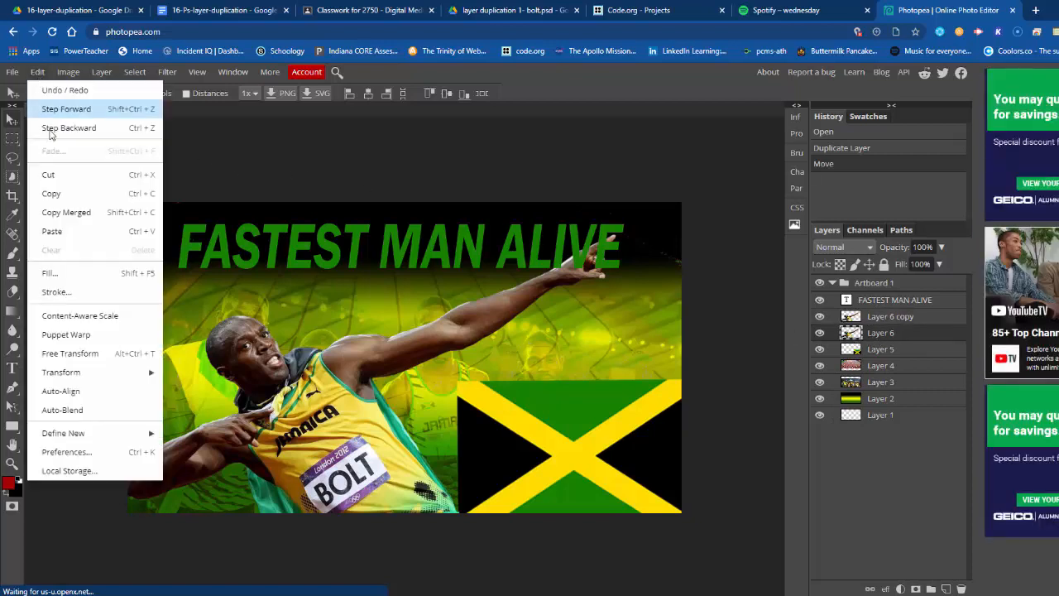
click(70, 354)
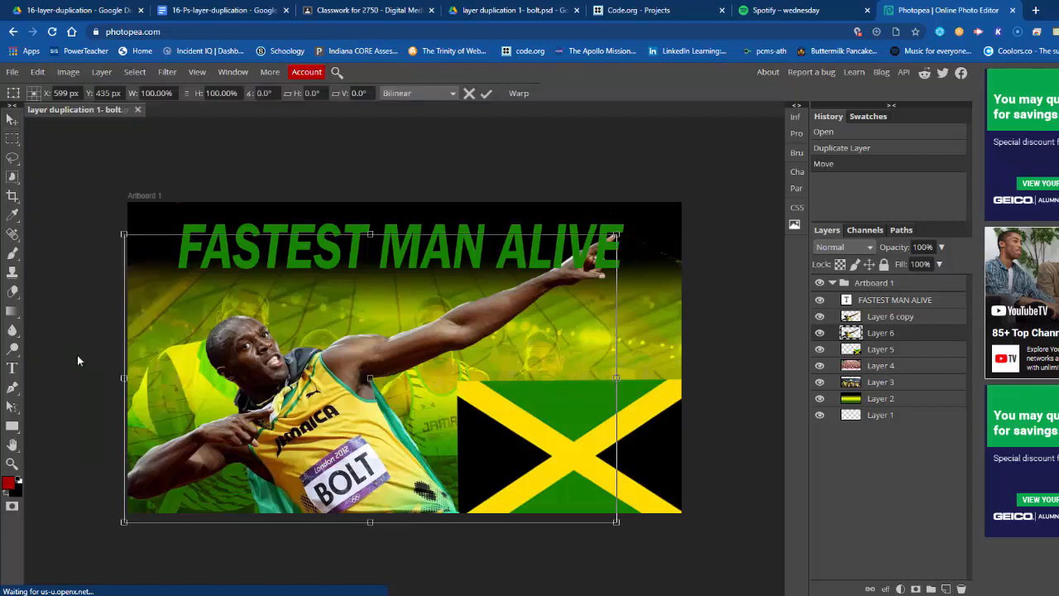
drag(616, 239, 652, 169)
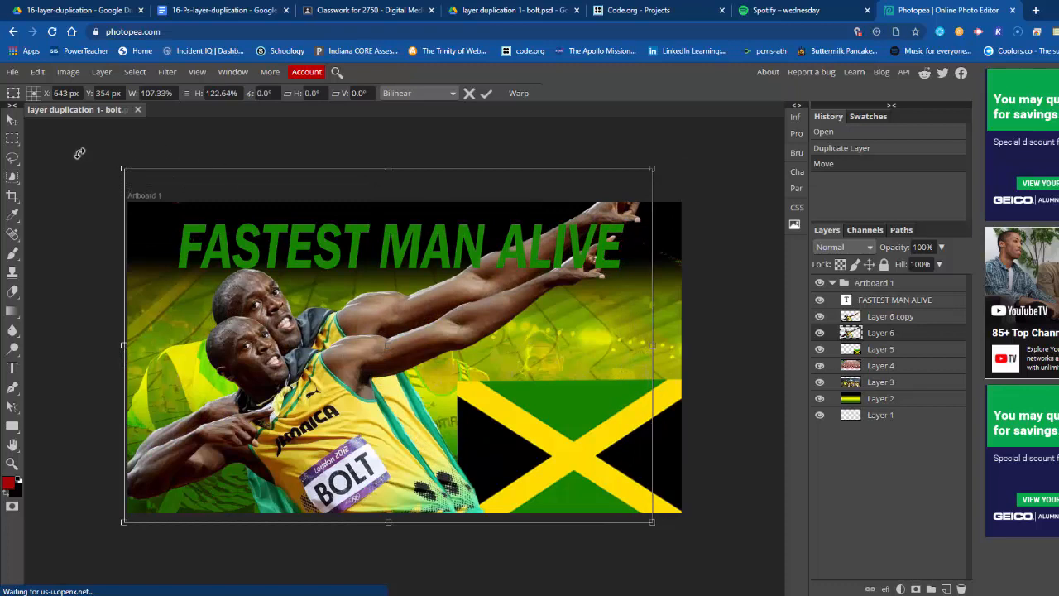
drag(124, 170, 37, 139)
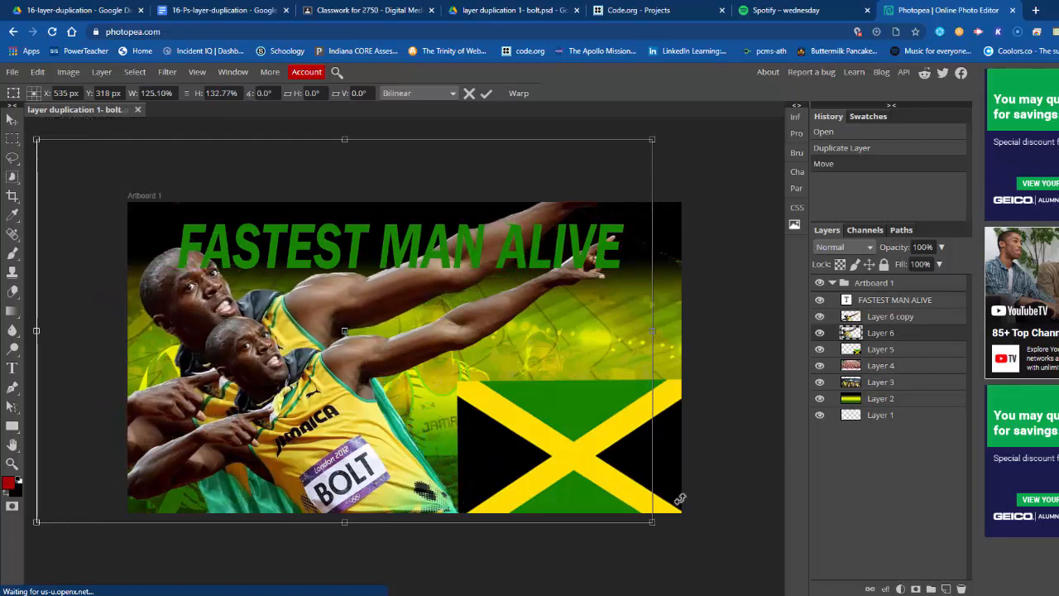
drag(652, 522, 683, 548)
mouse_move(662, 536)
mouse_down()
mouse_move(674, 528)
mouse_move(666, 521)
mouse_up()
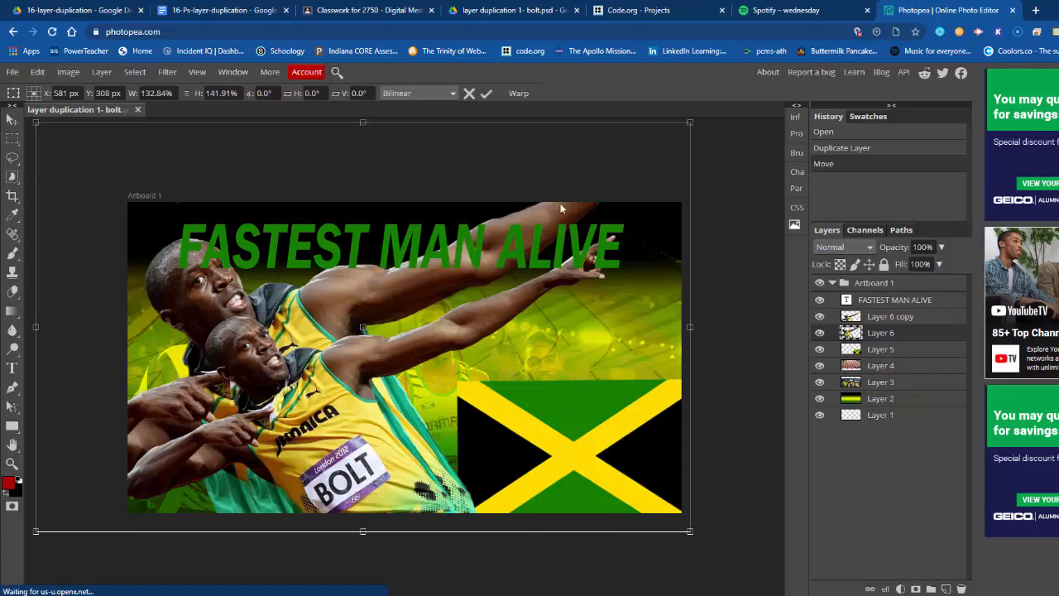
click(489, 95)
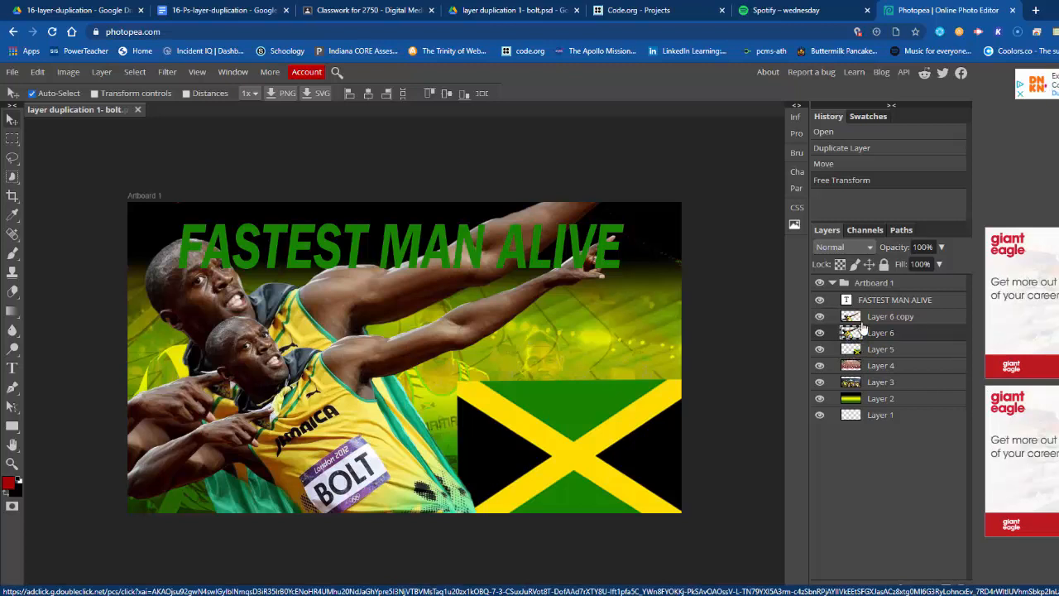
Step: Try the Dissolve, Screen, Overlay and Hard Light blend modes on the enlarged runner in Layer 6
click(870, 246)
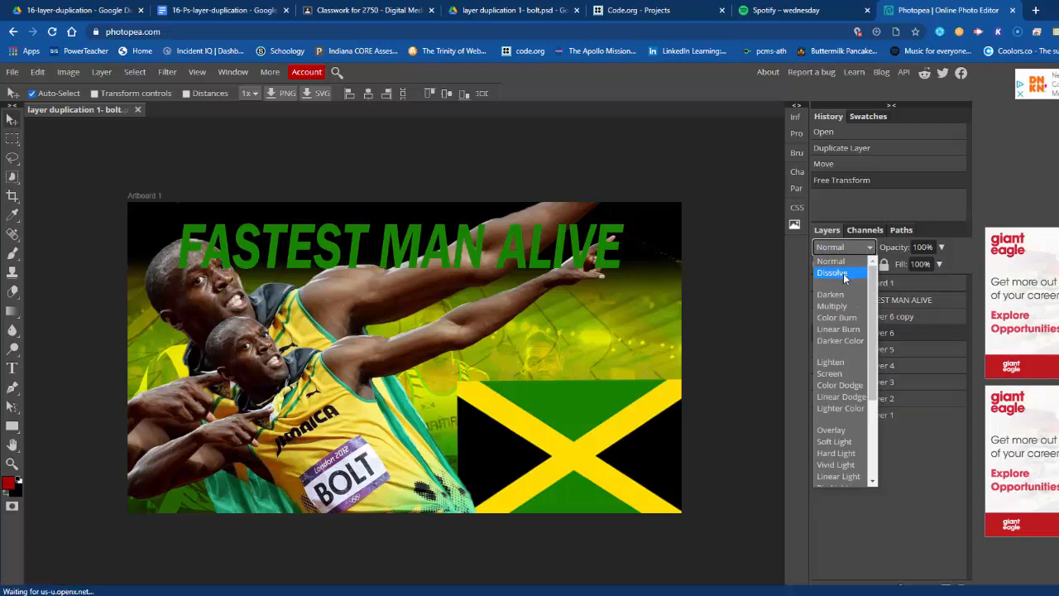
click(836, 274)
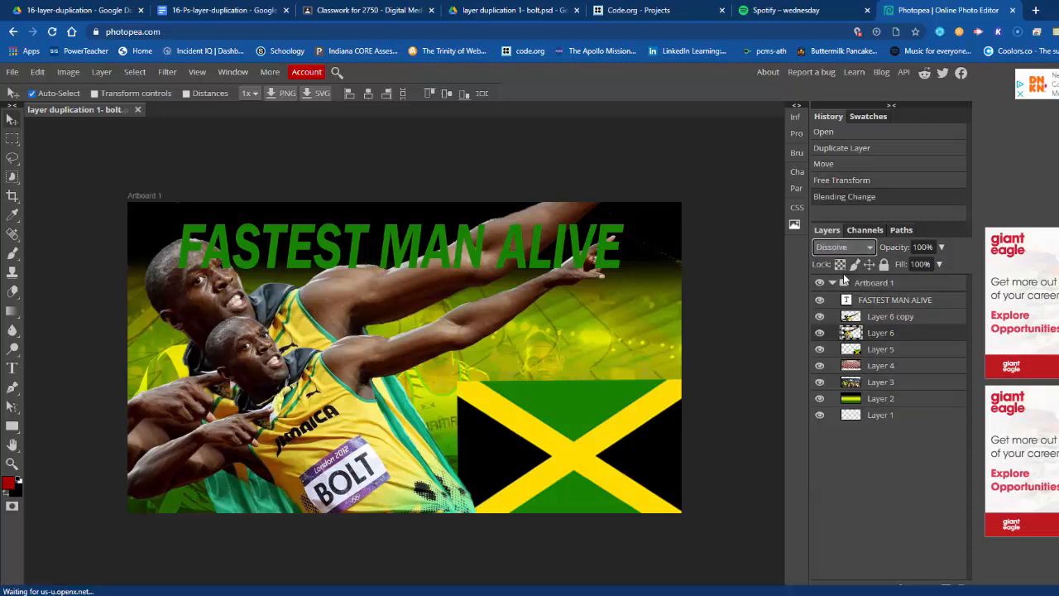
click(870, 248)
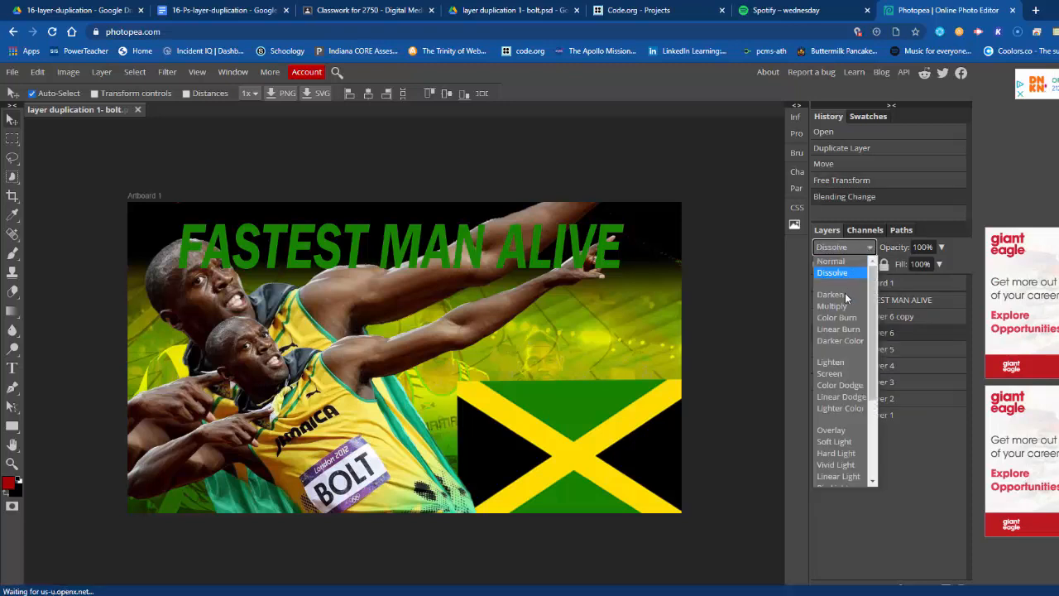
click(838, 376)
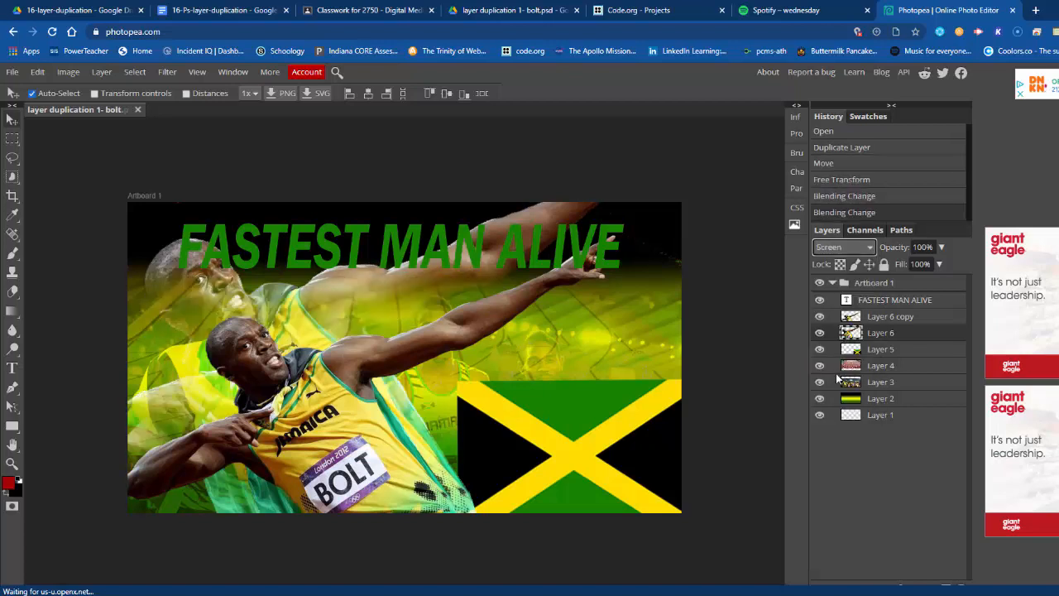
click(869, 247)
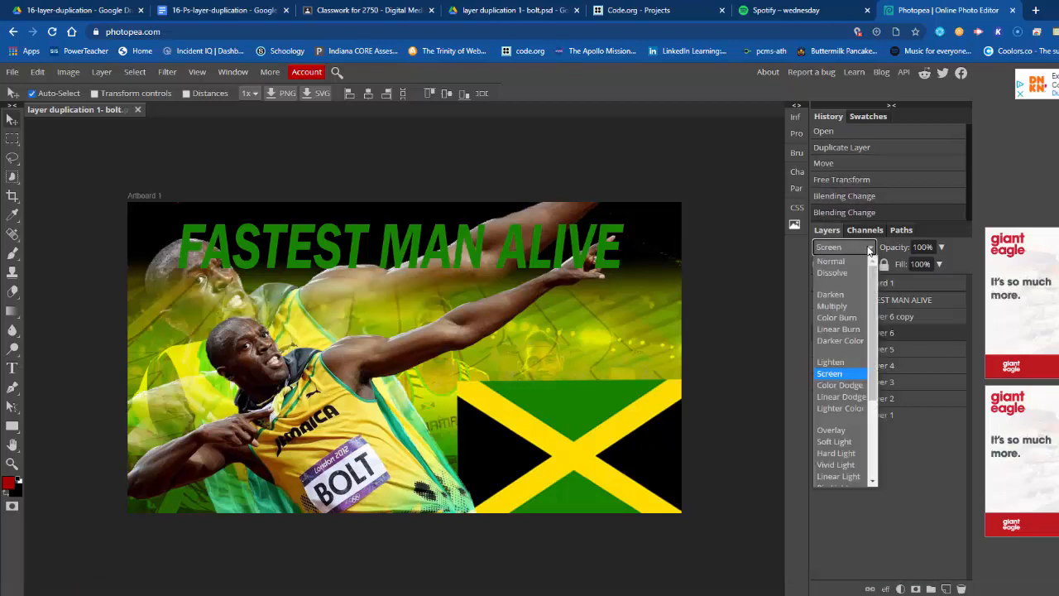
click(842, 429)
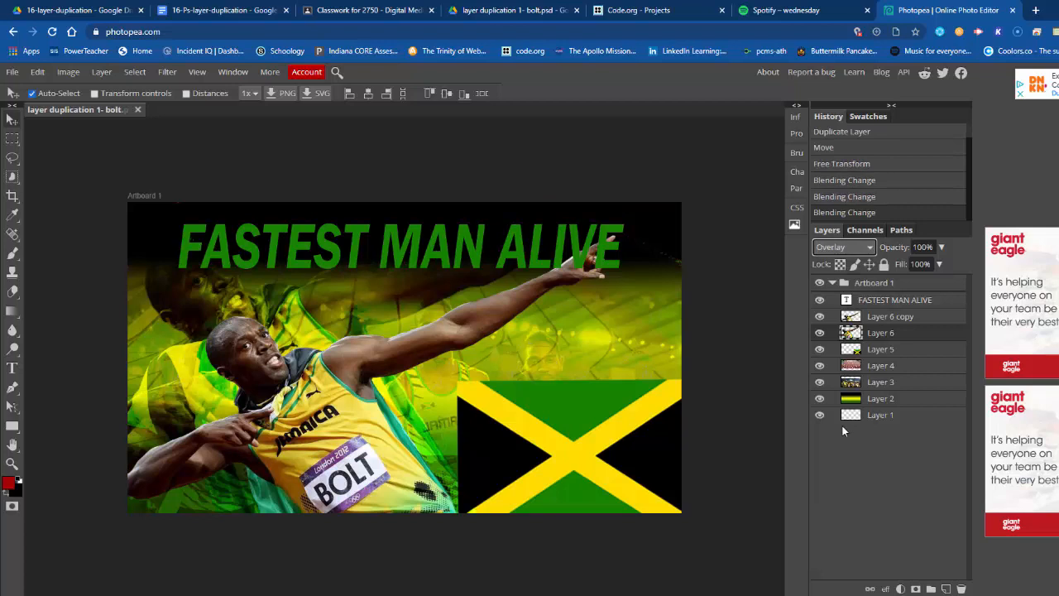
click(869, 248)
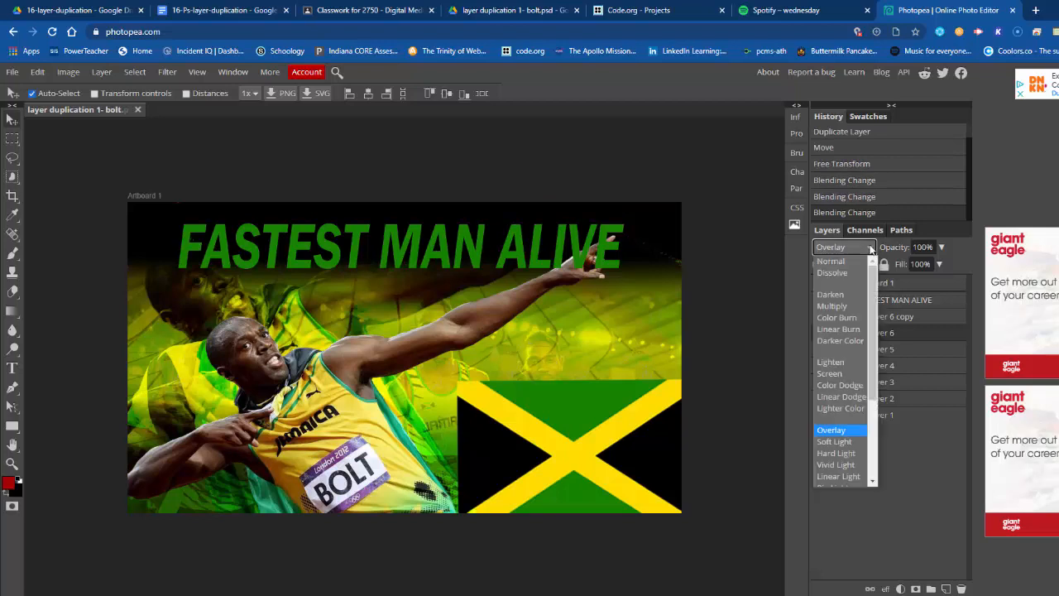
click(840, 452)
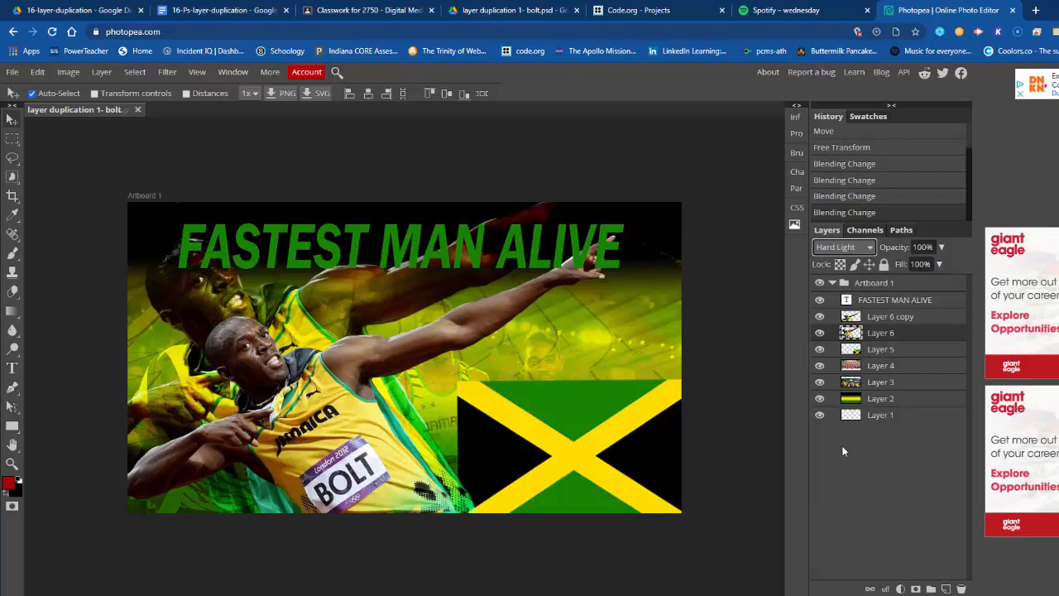
Step: Blend Layer 6 with Vivid Light and lower its opacity to 57%
click(867, 247)
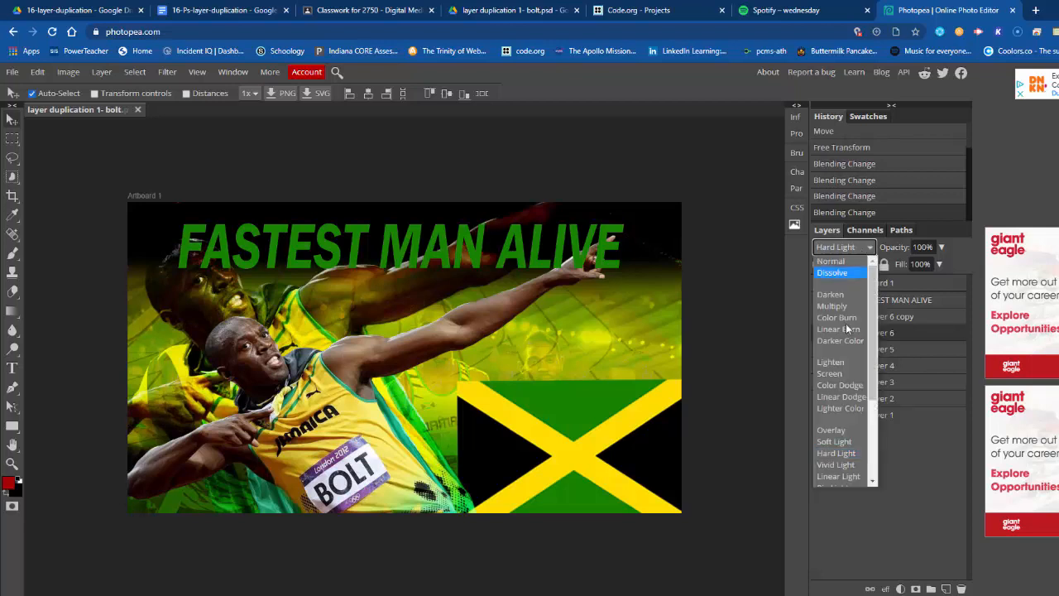
click(837, 464)
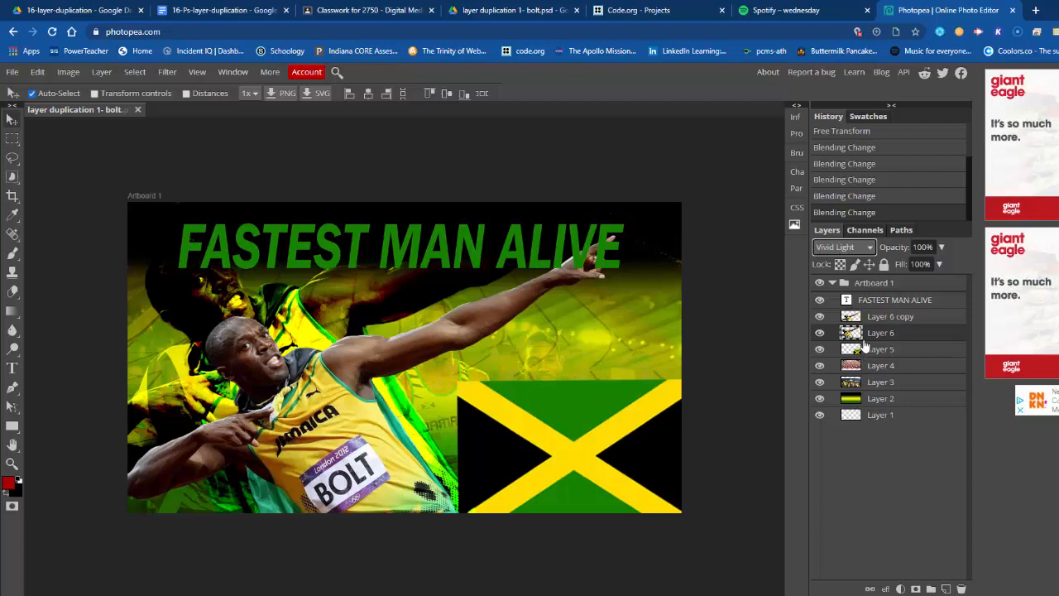
click(941, 248)
click(933, 263)
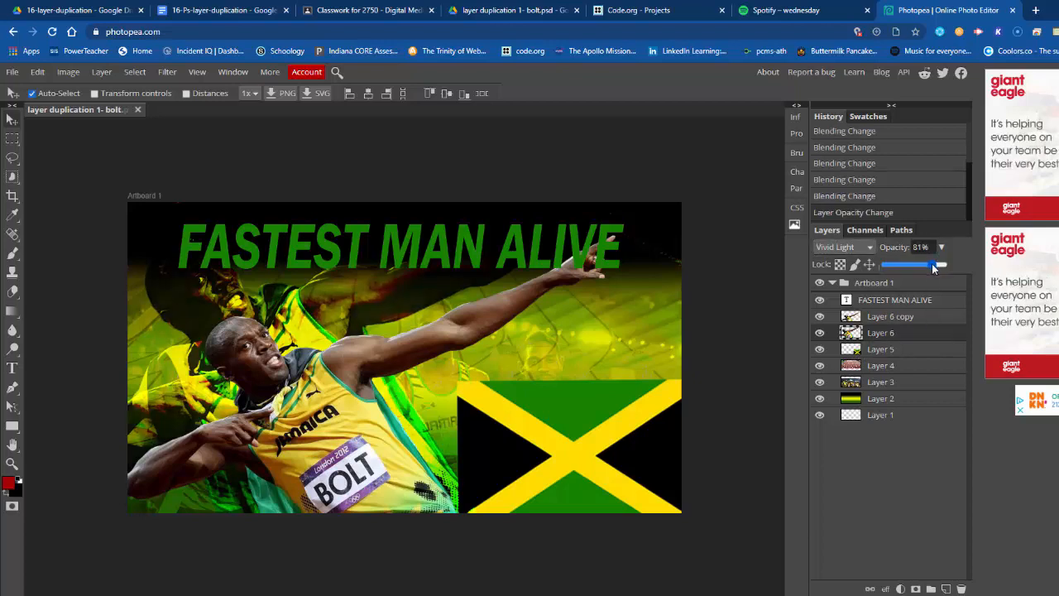
drag(931, 264, 918, 265)
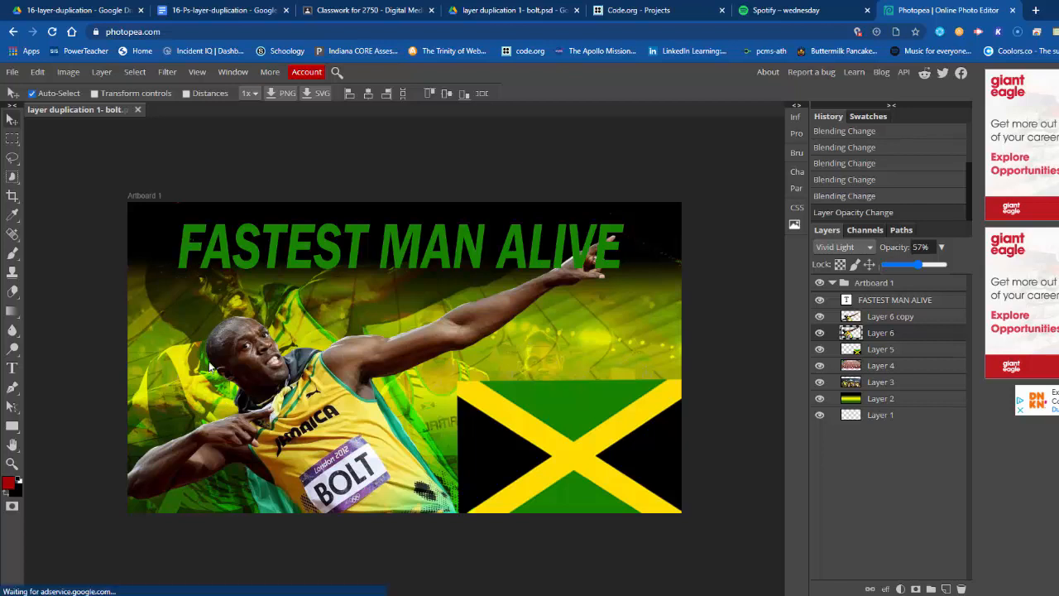
Step: Save the edited bolt image as a PSD file
click(12, 73)
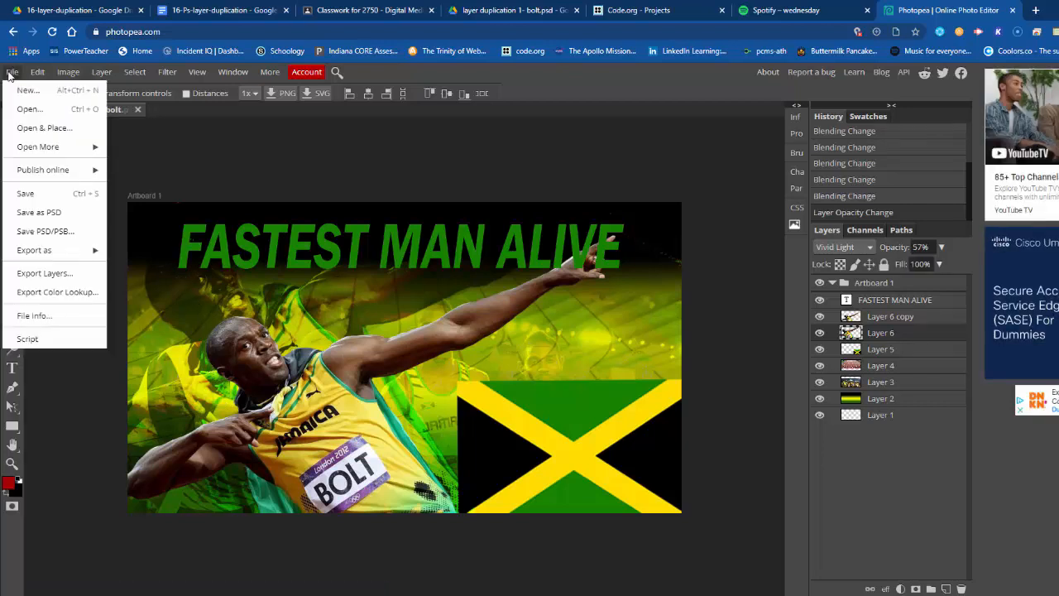
click(38, 213)
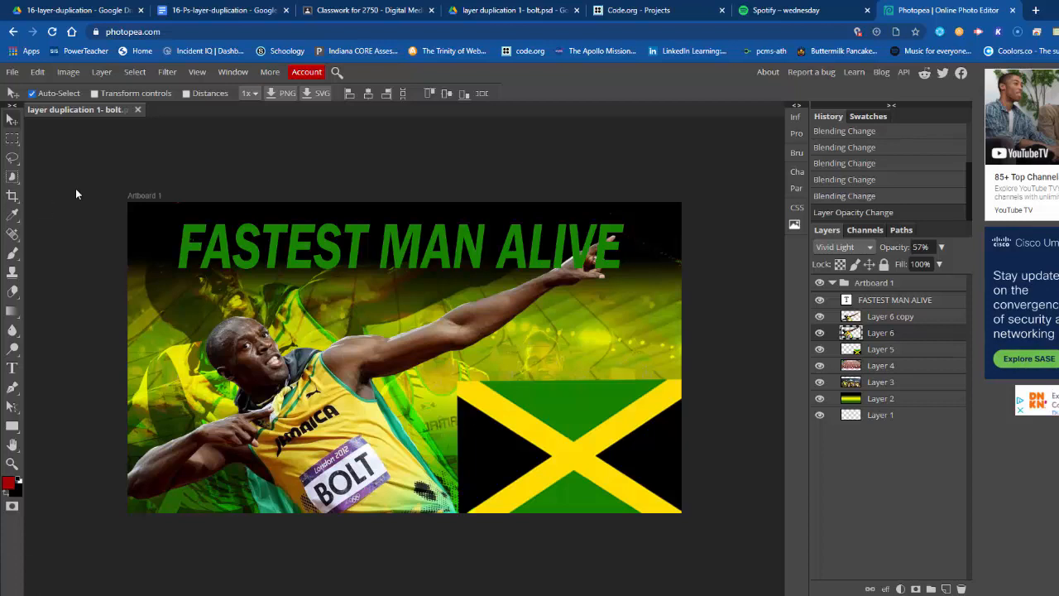
Step: Switch to the Google Classroom assignment, open layer duplication 2- faris.psd in its own Drive page and download it
click(364, 12)
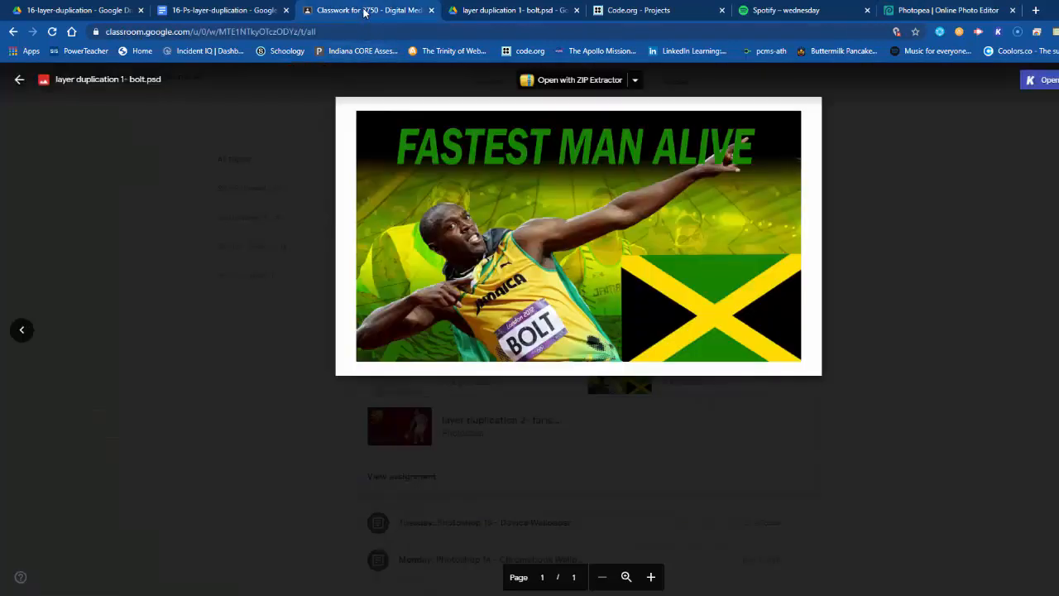
click(20, 83)
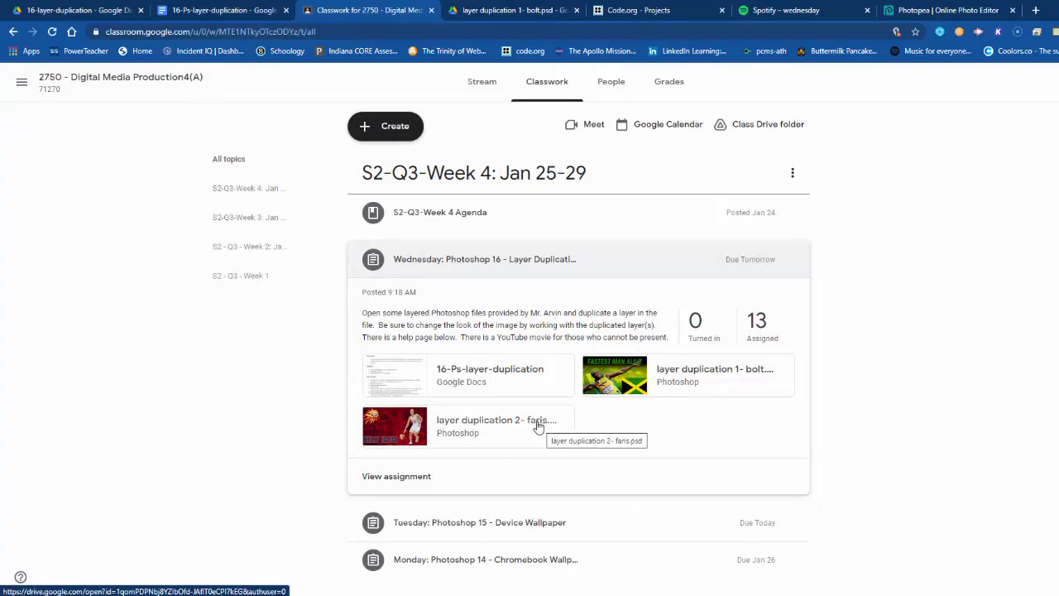
click(412, 428)
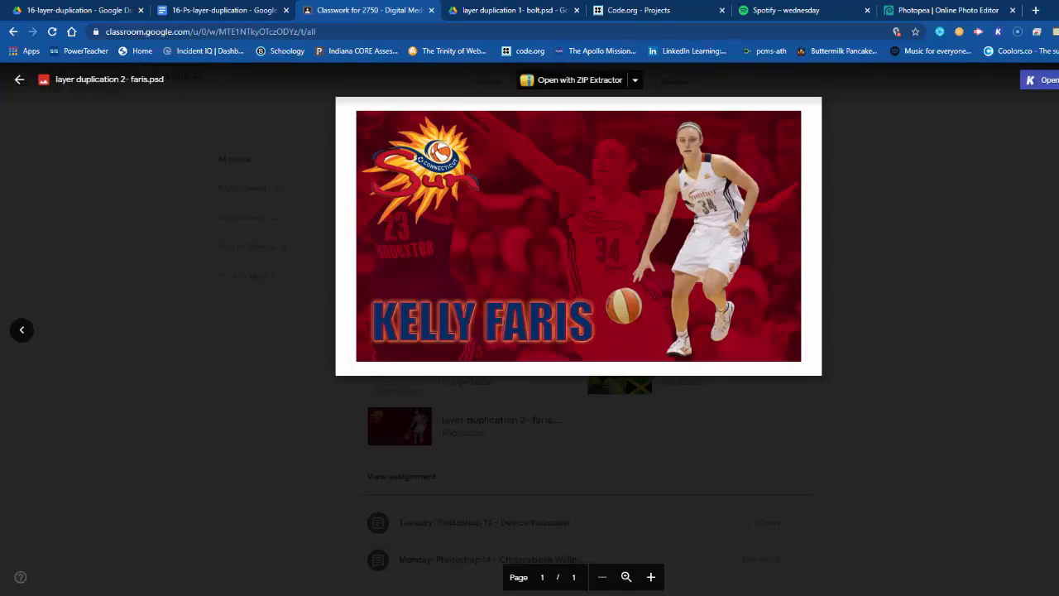
click(1058, 80)
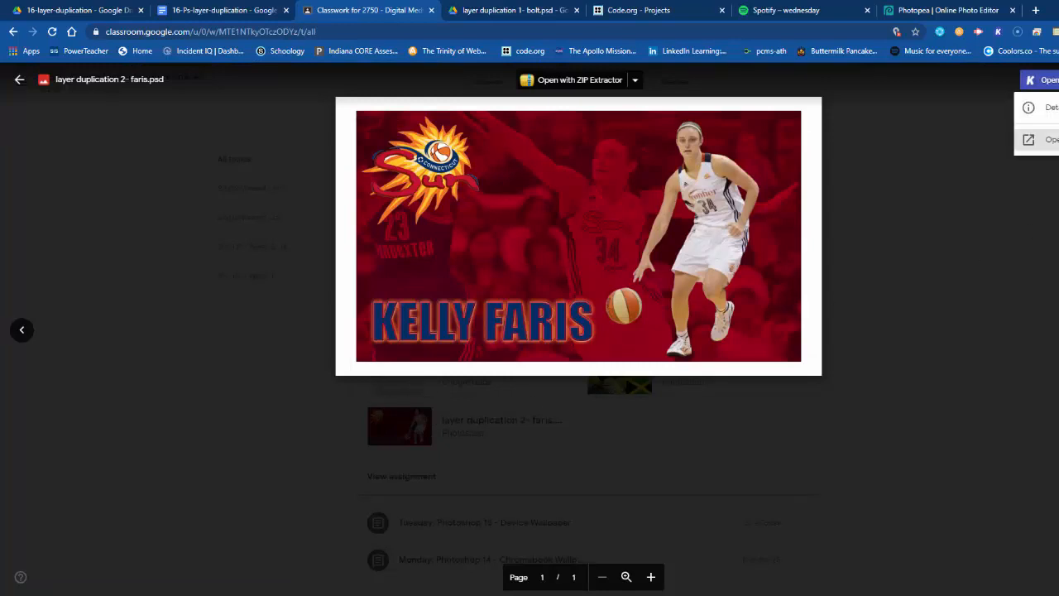
click(1045, 139)
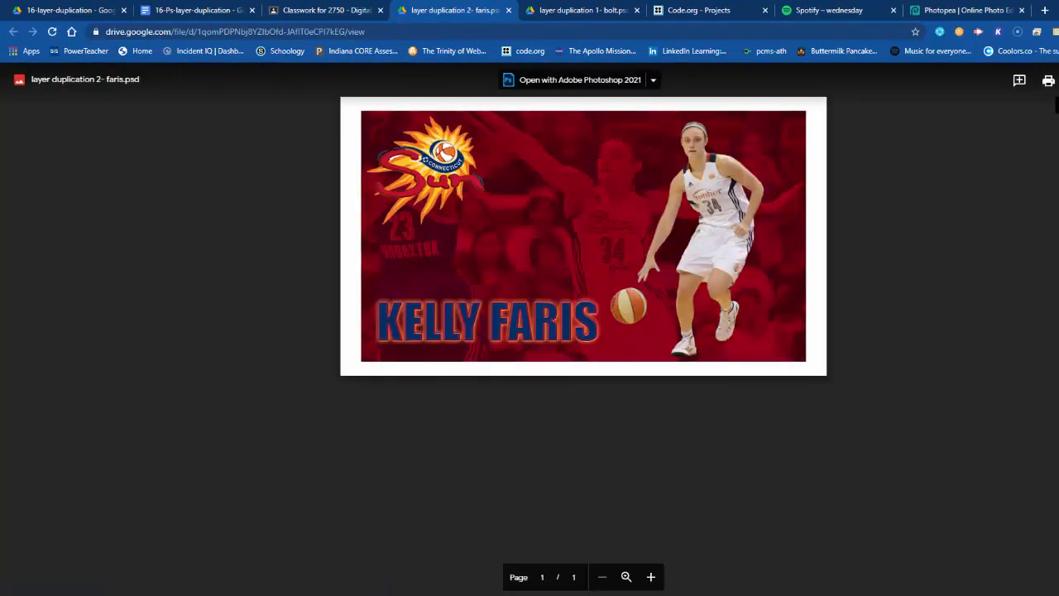
click(1058, 80)
Step: Return to Photopea, close the bolt document and open layer duplication 2- faris from the Downloads folder
click(932, 11)
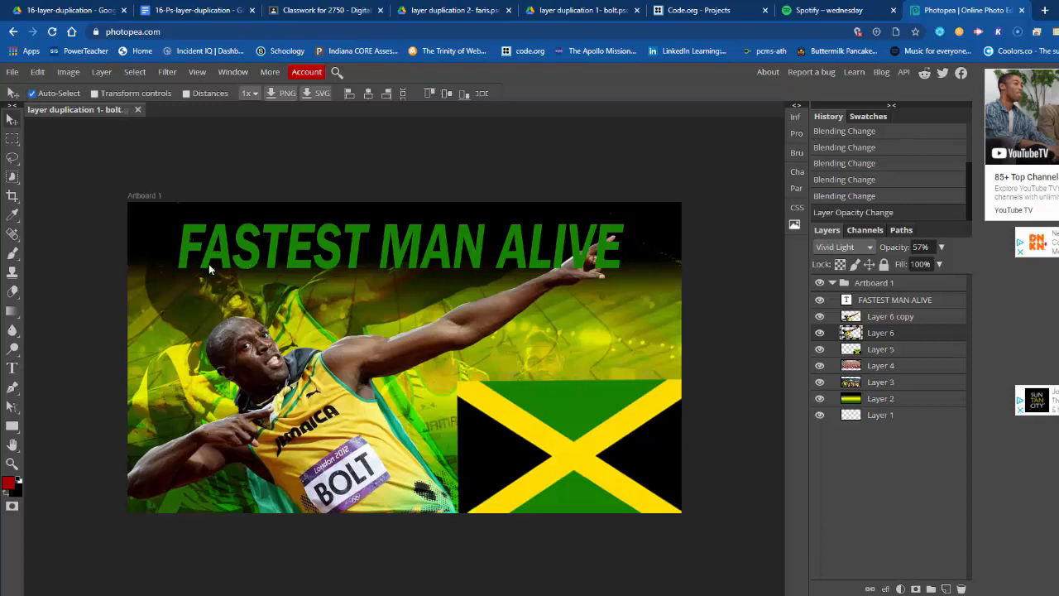
click(137, 109)
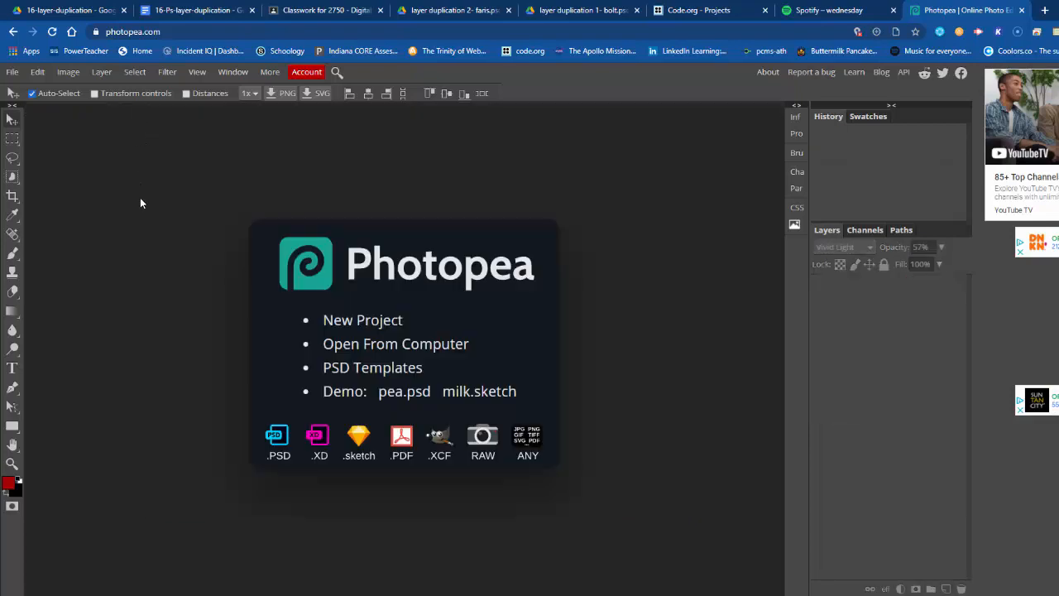
click(392, 347)
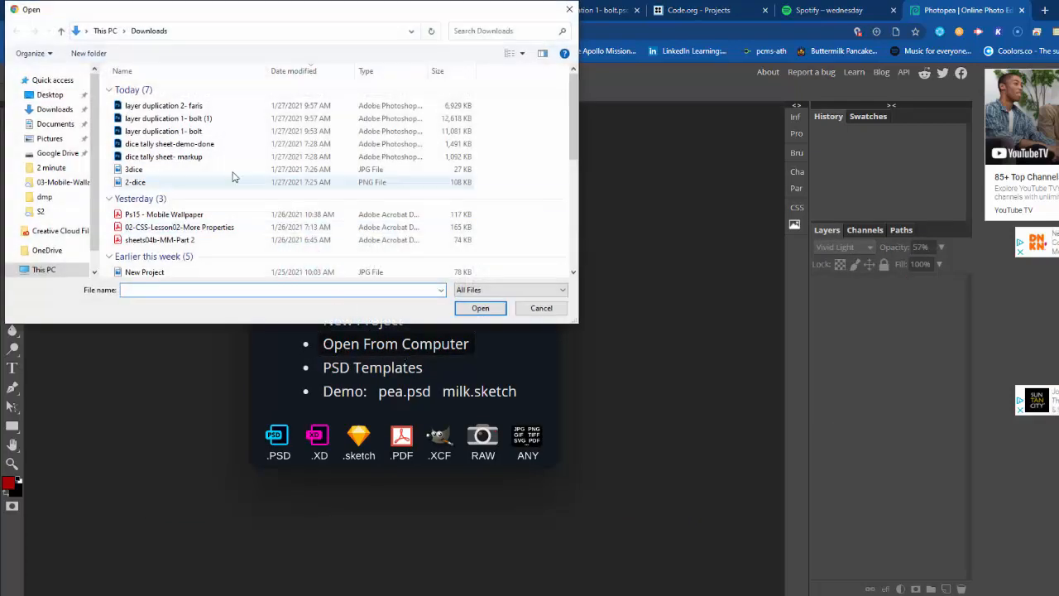
click(187, 108)
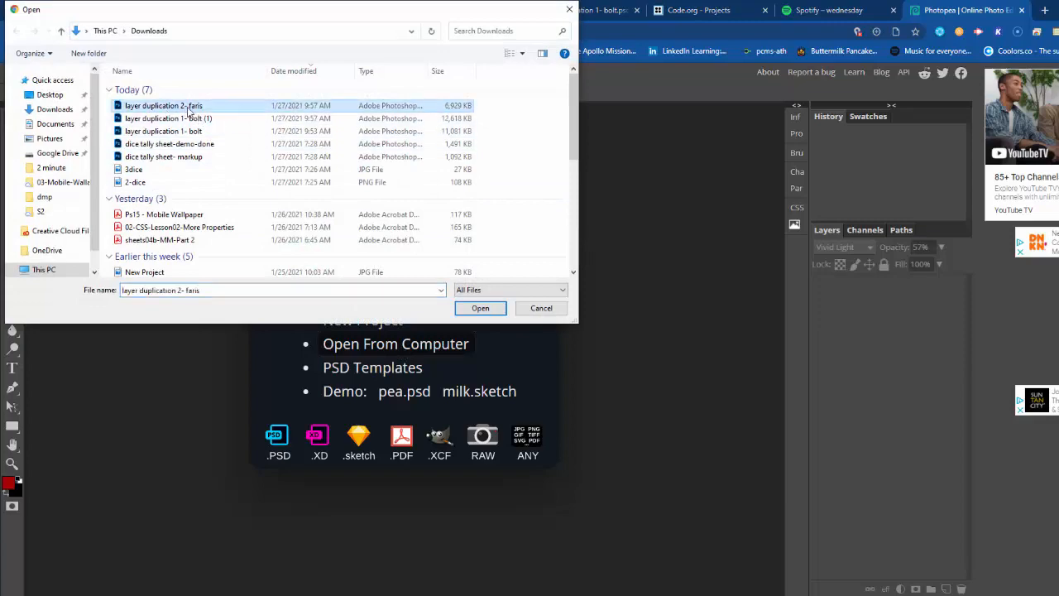
click(480, 308)
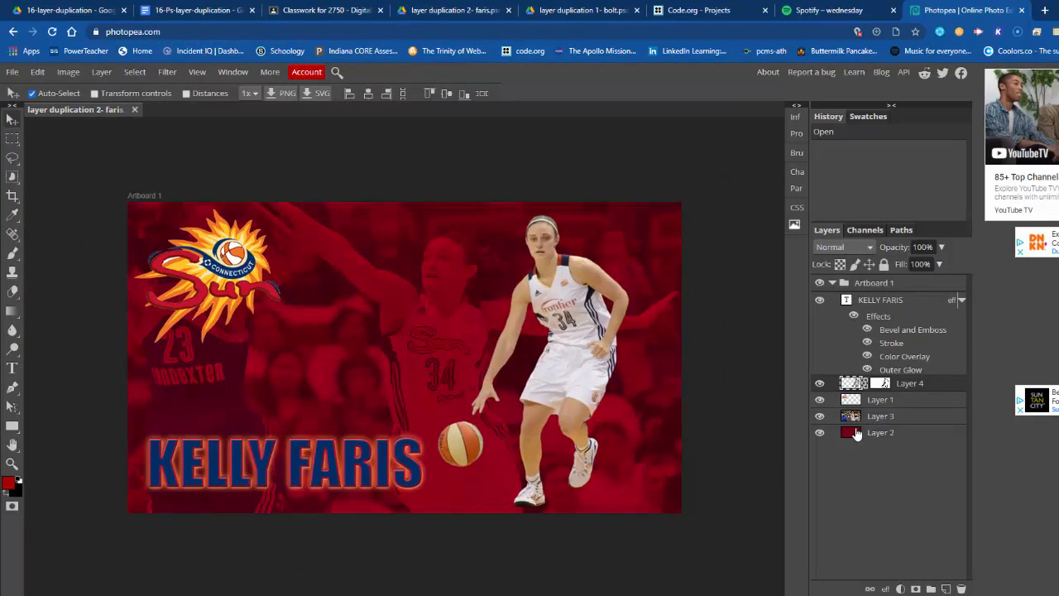
Step: Inspect Layers 2 and 3 by hiding Layer 1, Layer 4, the KELLY FARIS text and the artboard, and restore their visibility
click(857, 433)
click(853, 418)
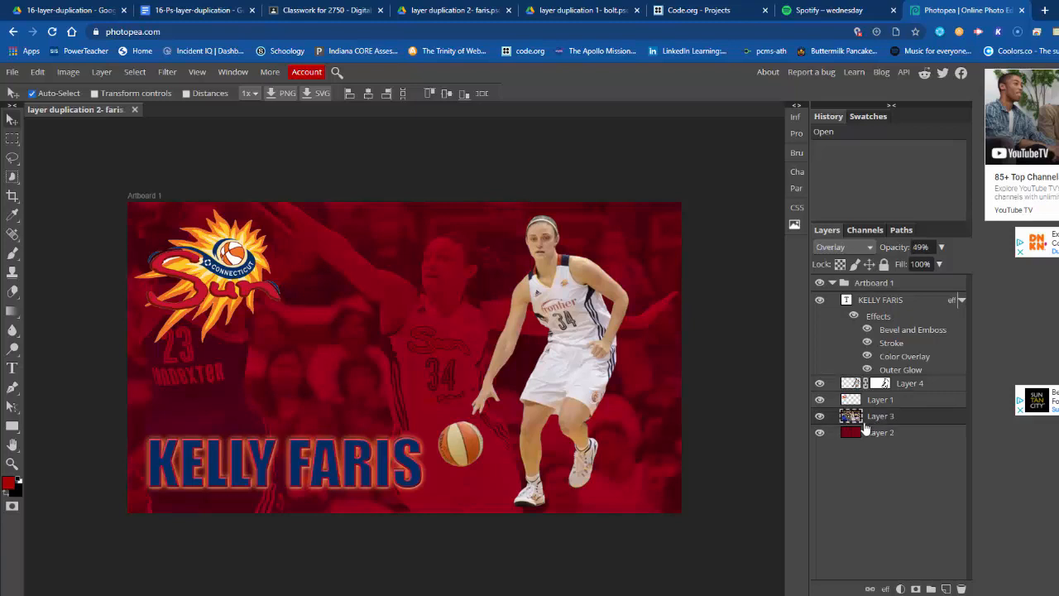
click(819, 399)
click(820, 384)
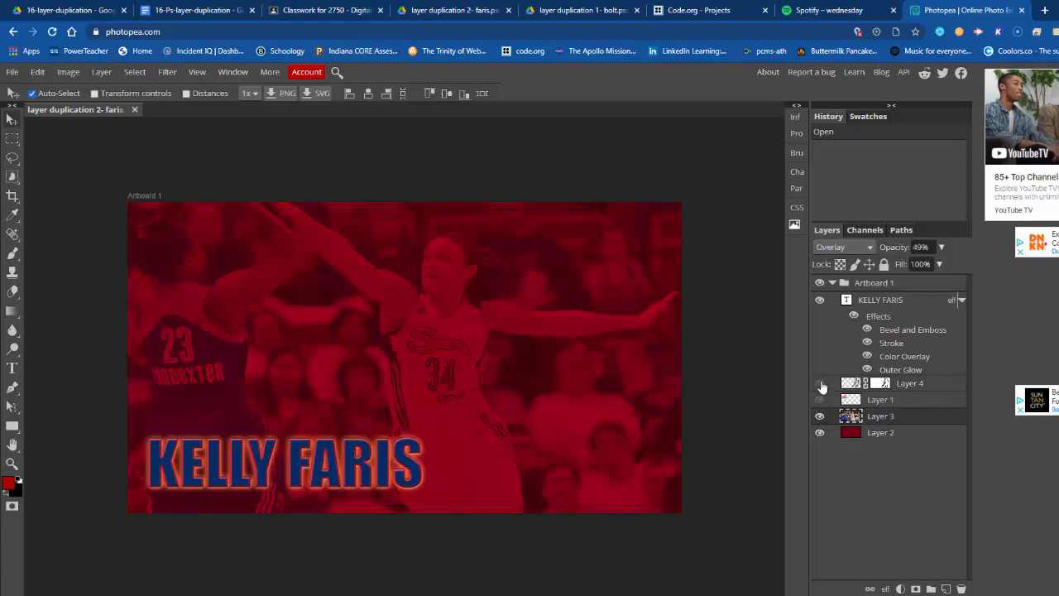
click(819, 300)
click(820, 282)
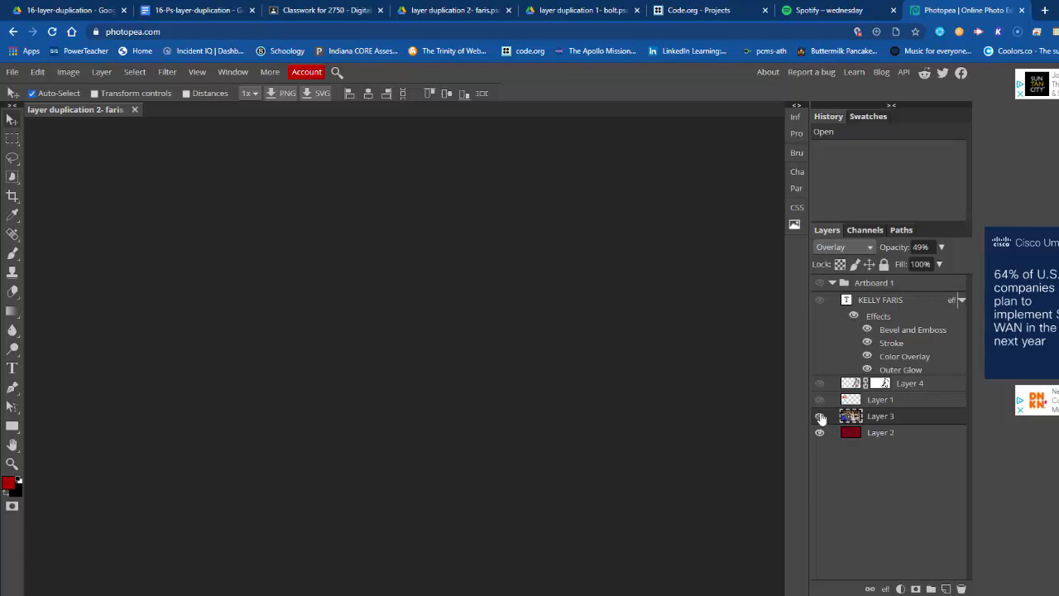
click(843, 432)
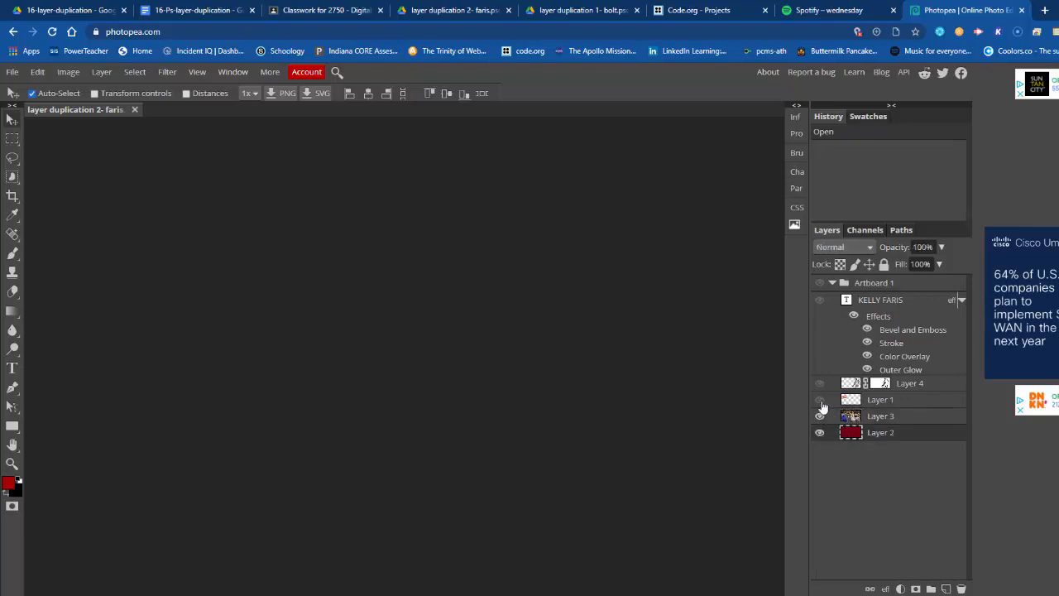
drag(820, 399, 820, 383)
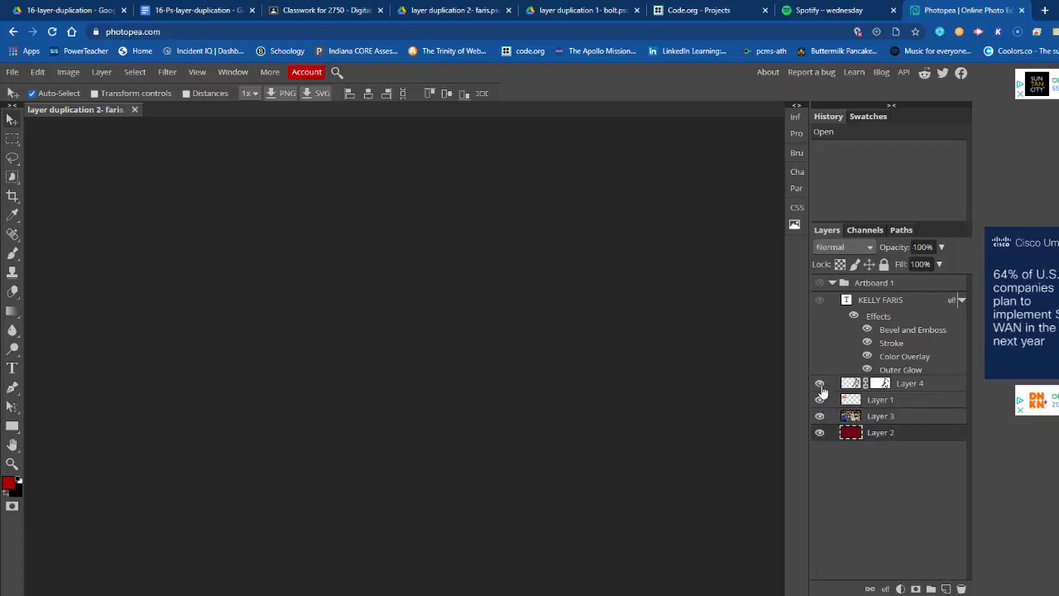
click(819, 301)
click(819, 284)
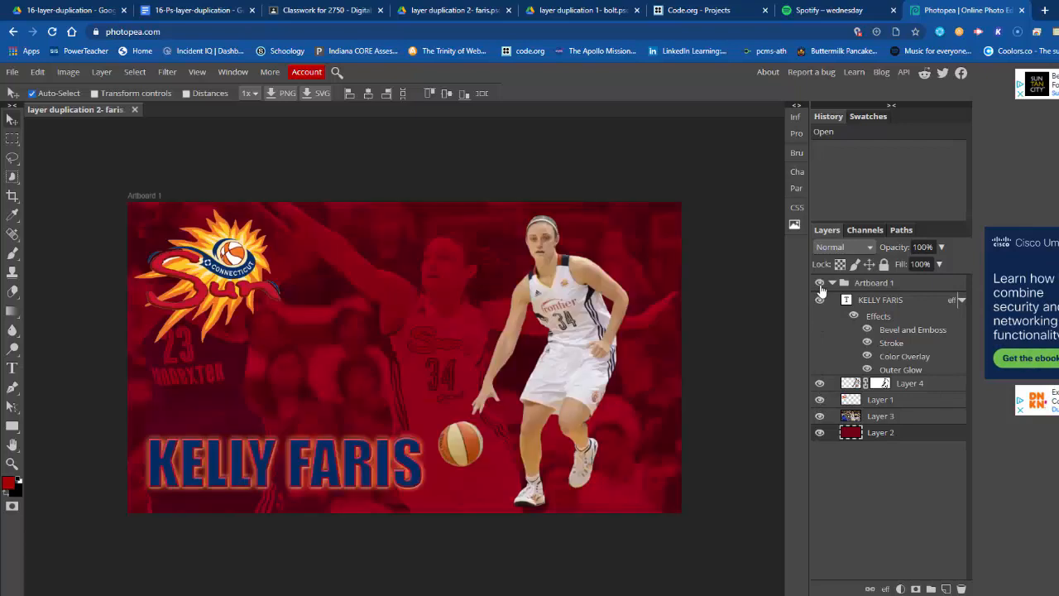
Step: Hide the text, player and logo layers to isolate the red background, and show them again one by one from Layer 1 upward
click(819, 300)
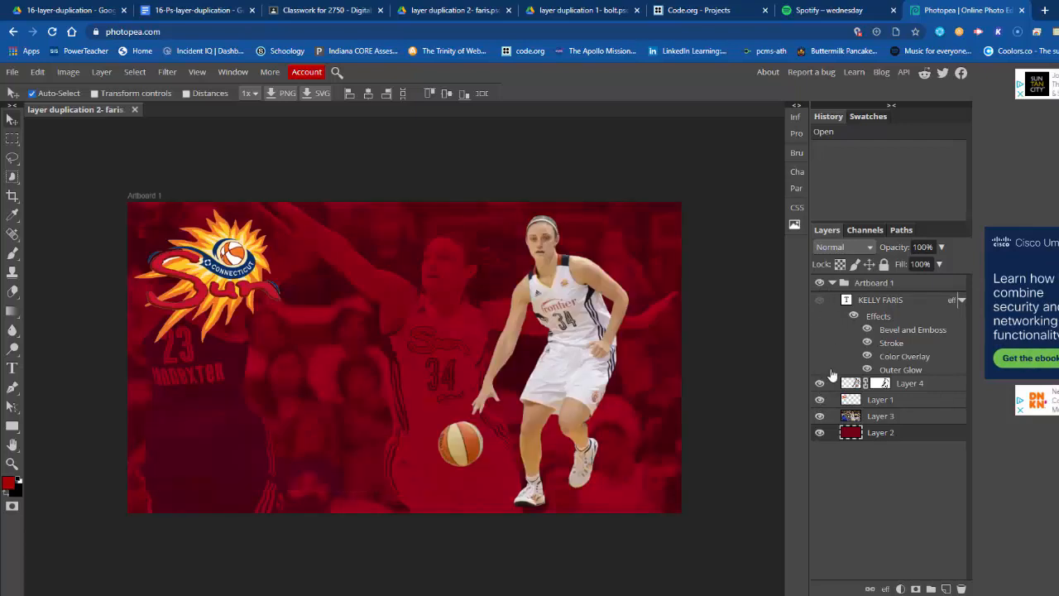
click(821, 384)
click(820, 399)
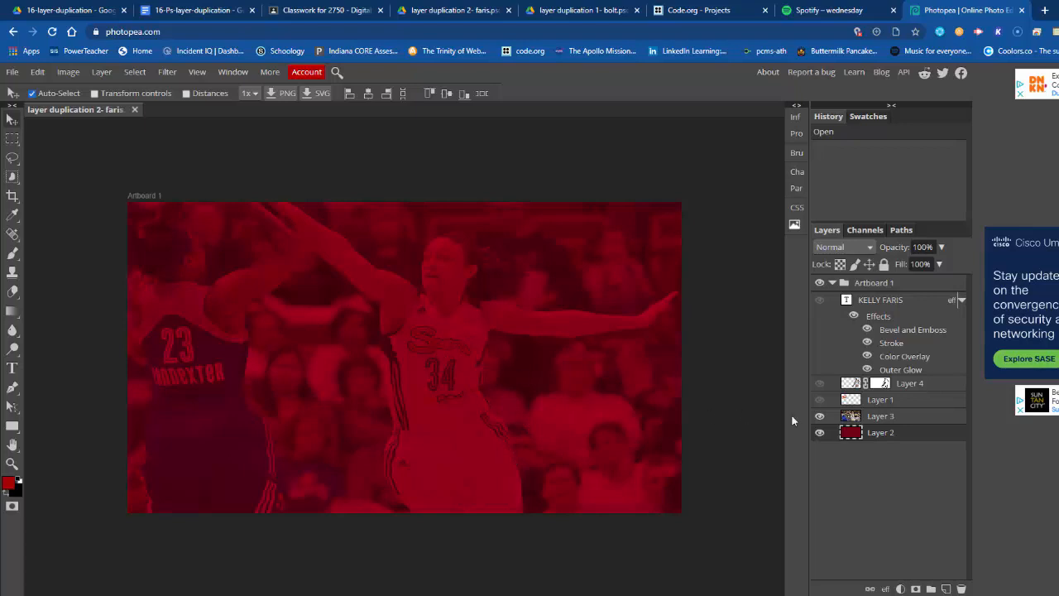
click(819, 399)
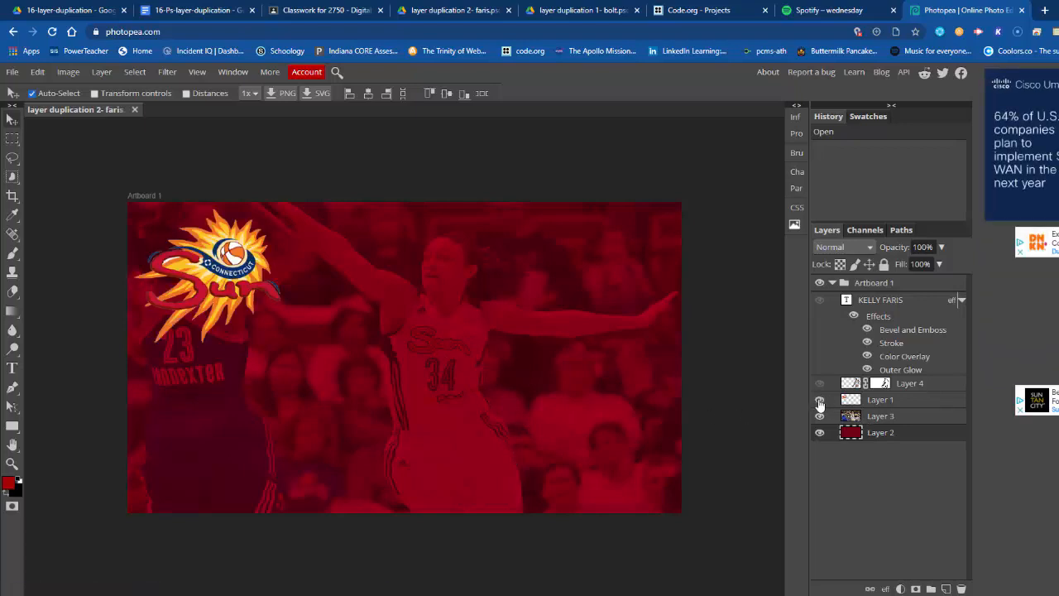
click(820, 383)
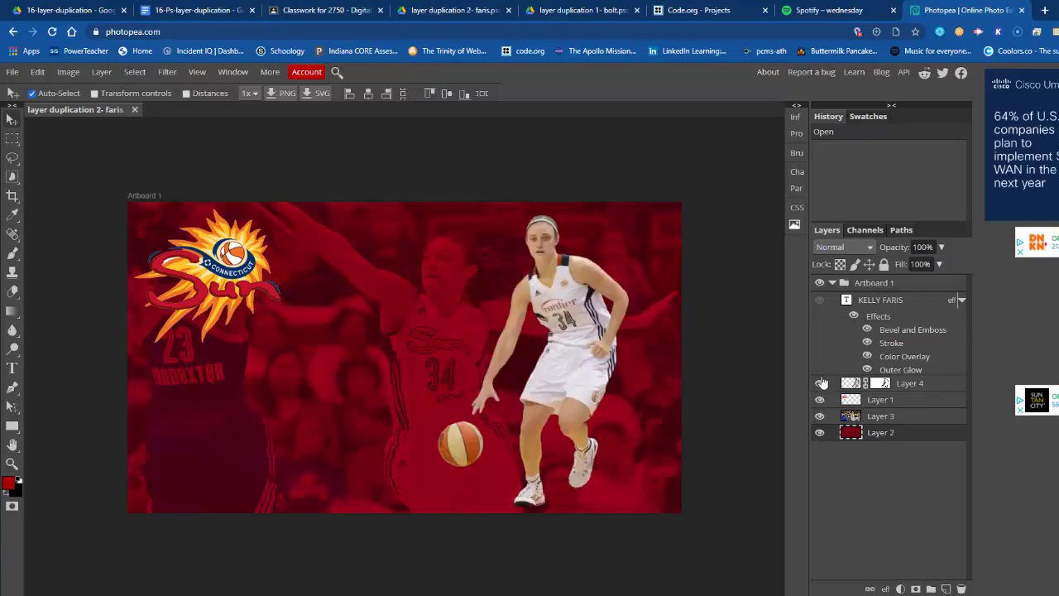
click(820, 300)
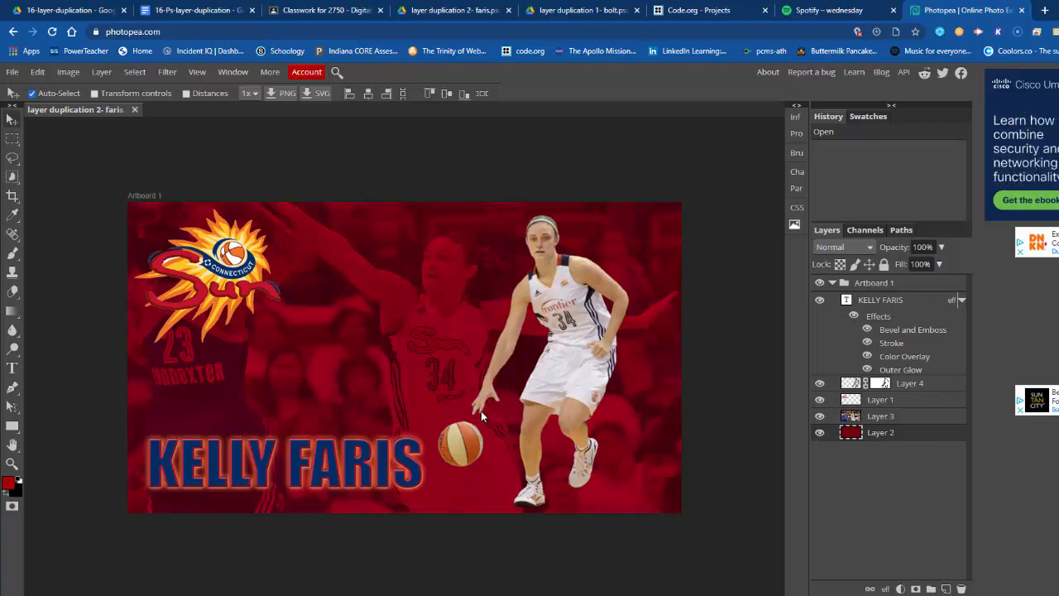
Step: Duplicate the player layer, Layer 4, four times
click(854, 385)
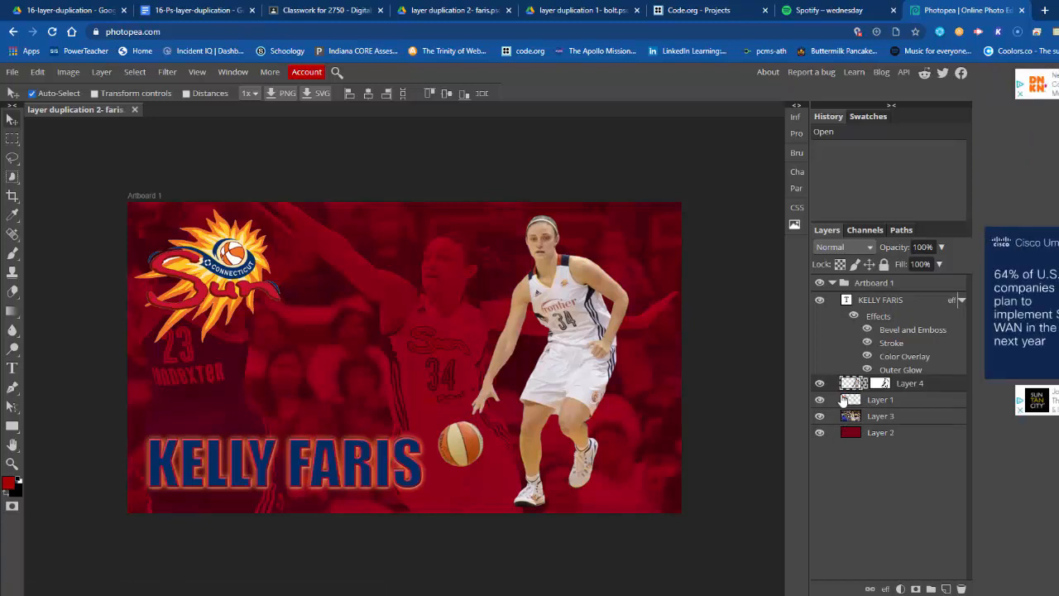
key(ctrl+j)
key(ctrl+j)
key(ctrl+j)
key(ctrl+j)
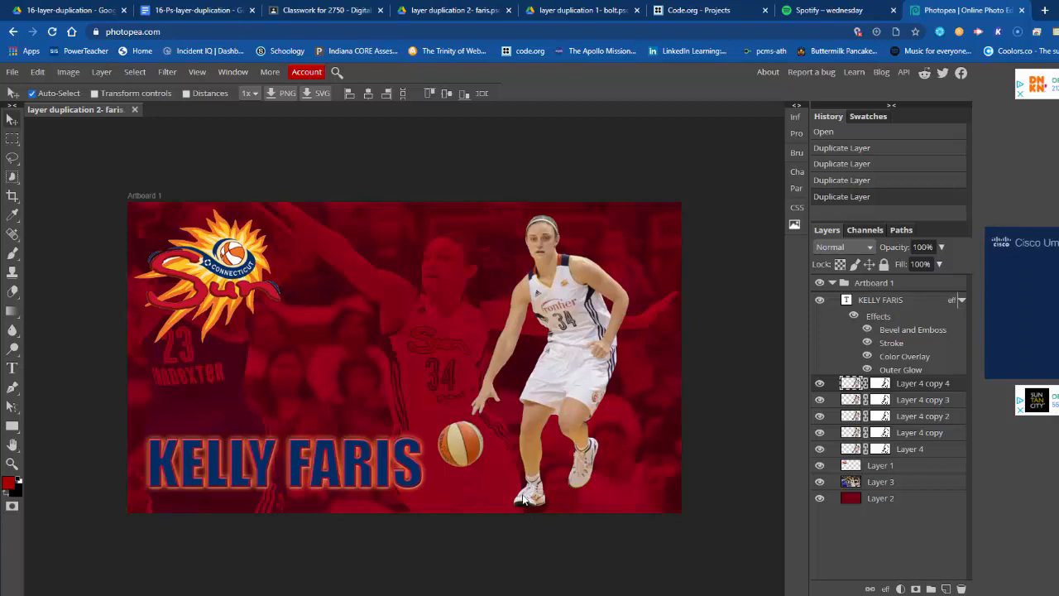
Step: Move Layer 4 copy 4 with Free Transform down beside the logo, to about X 383 px, Y 608 px
click(38, 73)
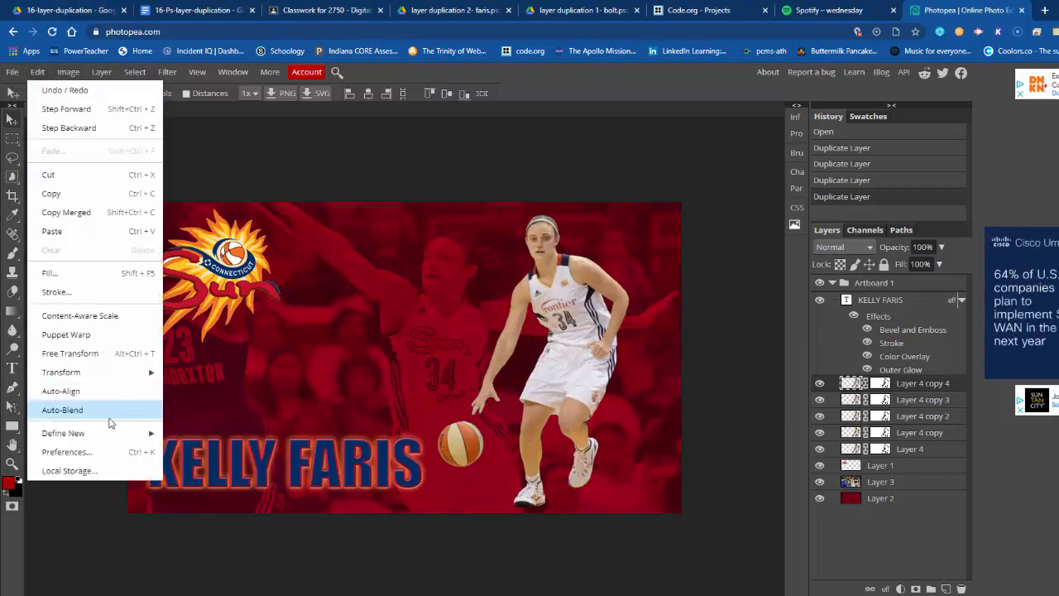
click(91, 358)
drag(582, 346, 324, 420)
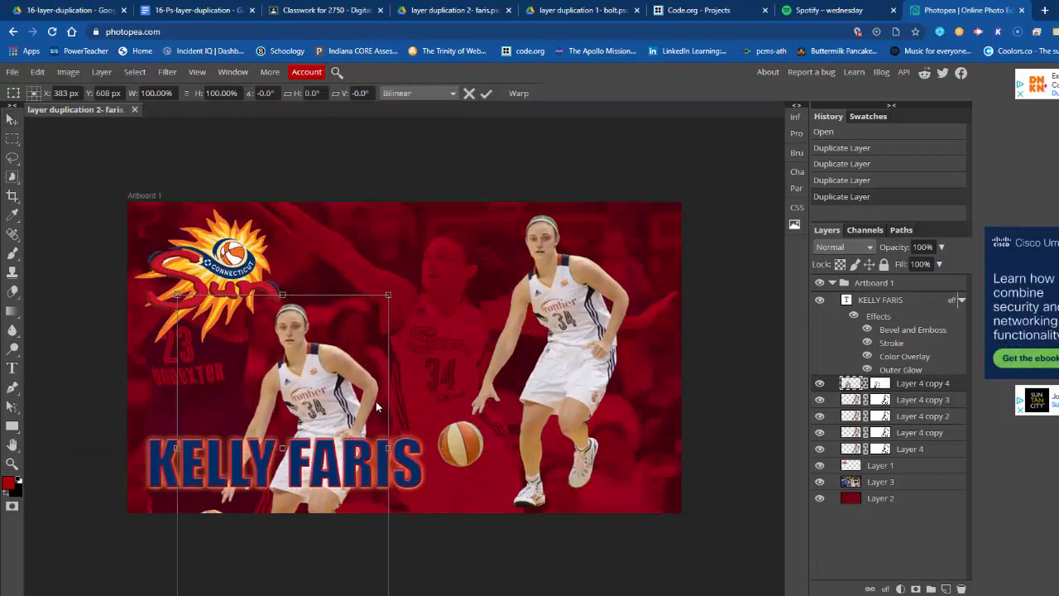
click(487, 95)
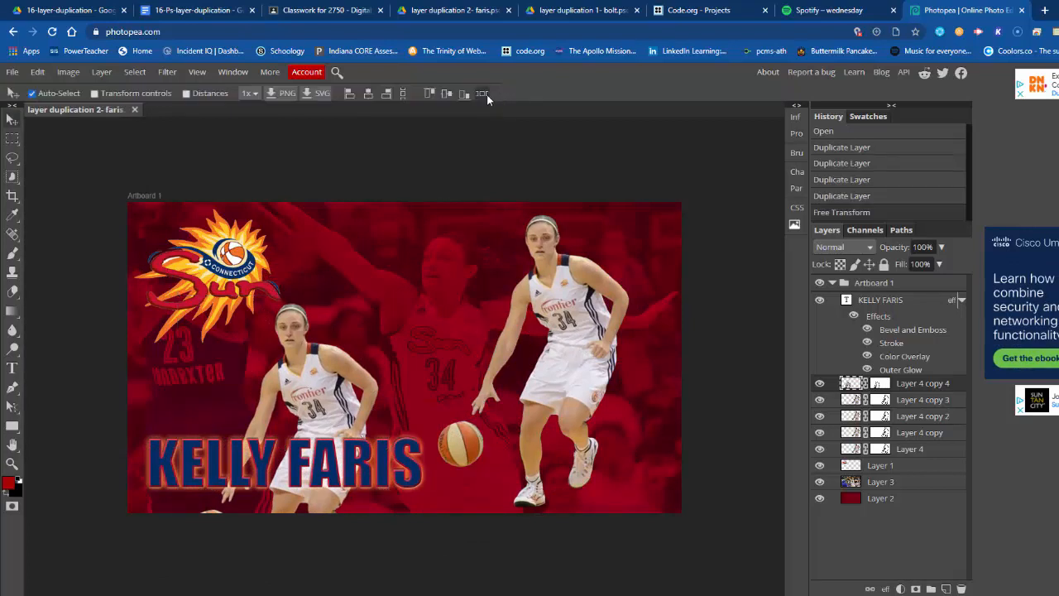
Step: Move Layer 4 copy 3 with Free Transform to about X 590 px, Y 530 px, just behind the frontmost player
click(845, 401)
click(37, 72)
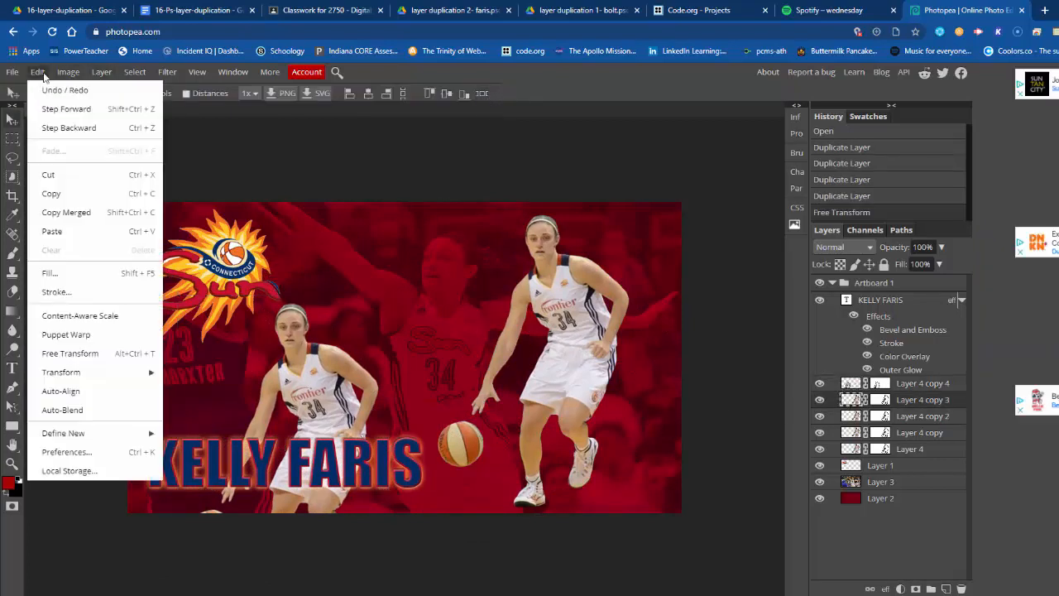
click(71, 355)
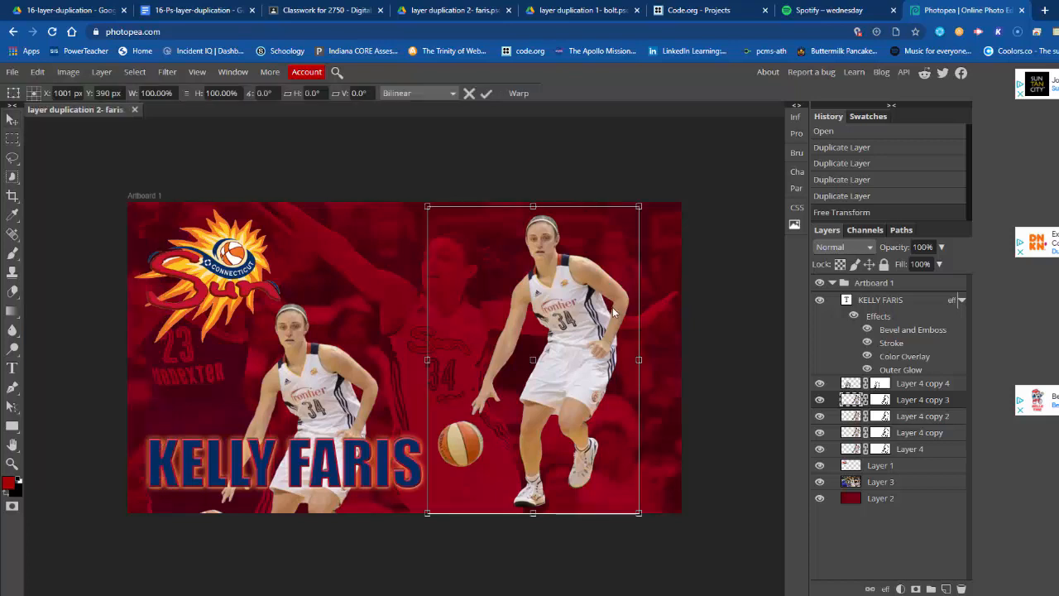
drag(613, 311, 399, 357)
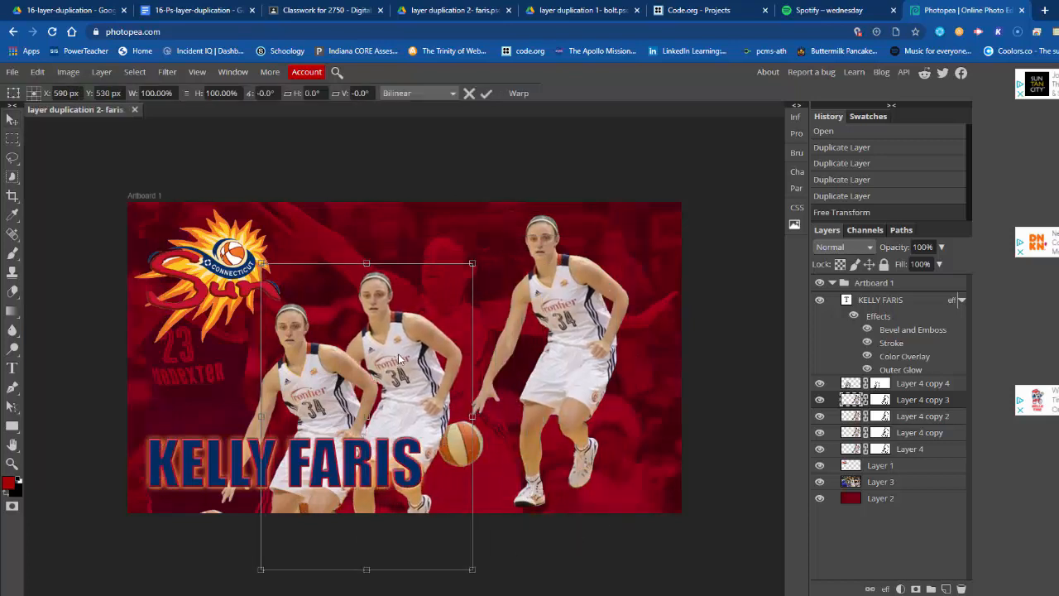
click(486, 93)
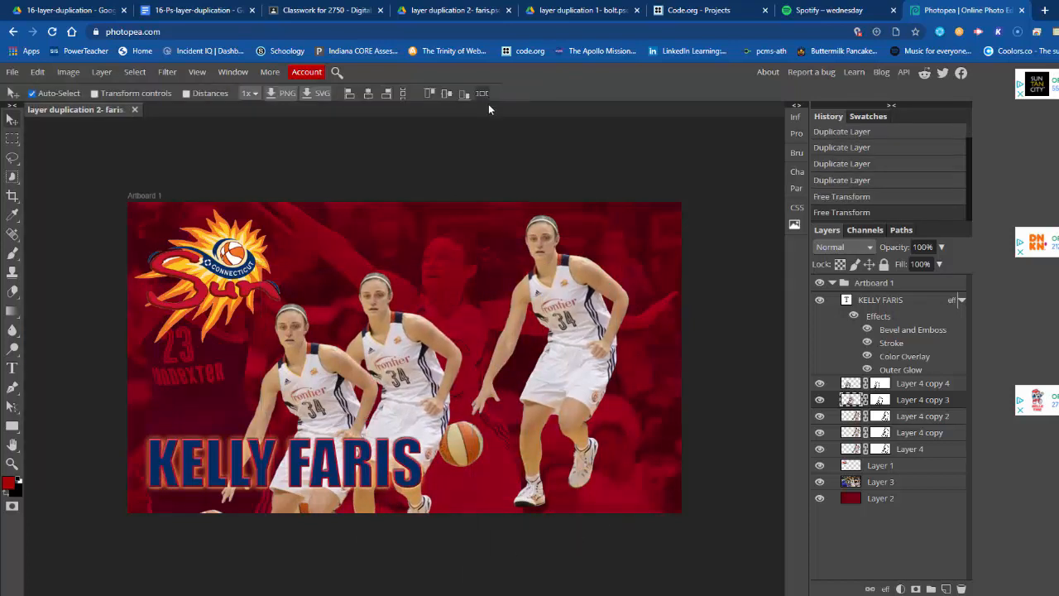
Step: Move Layer 4 copy 2 with Free Transform to about X 809 px, Y 476 px as the third player in the row
click(854, 417)
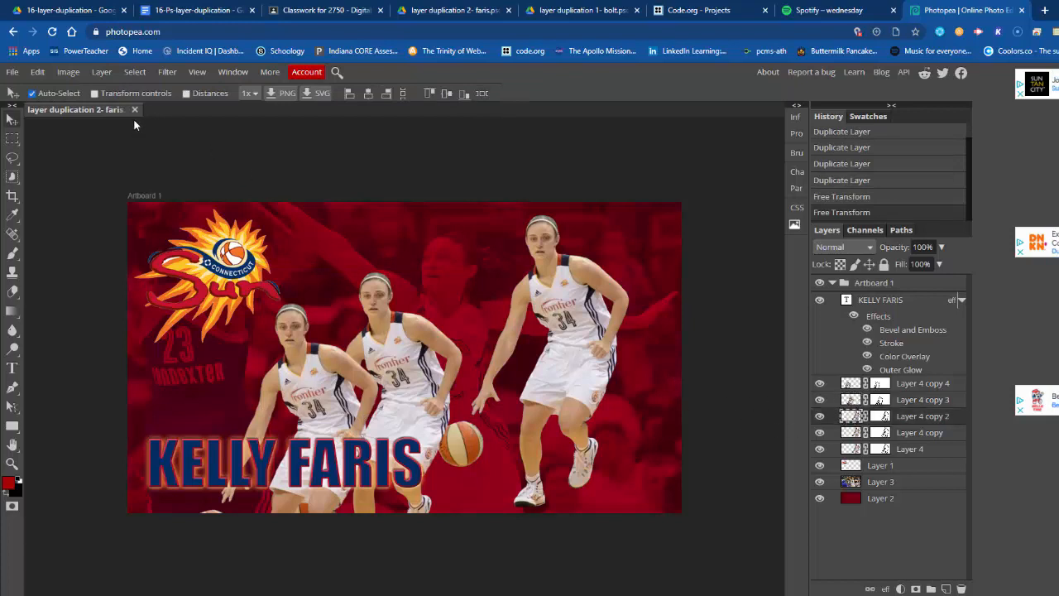
click(37, 72)
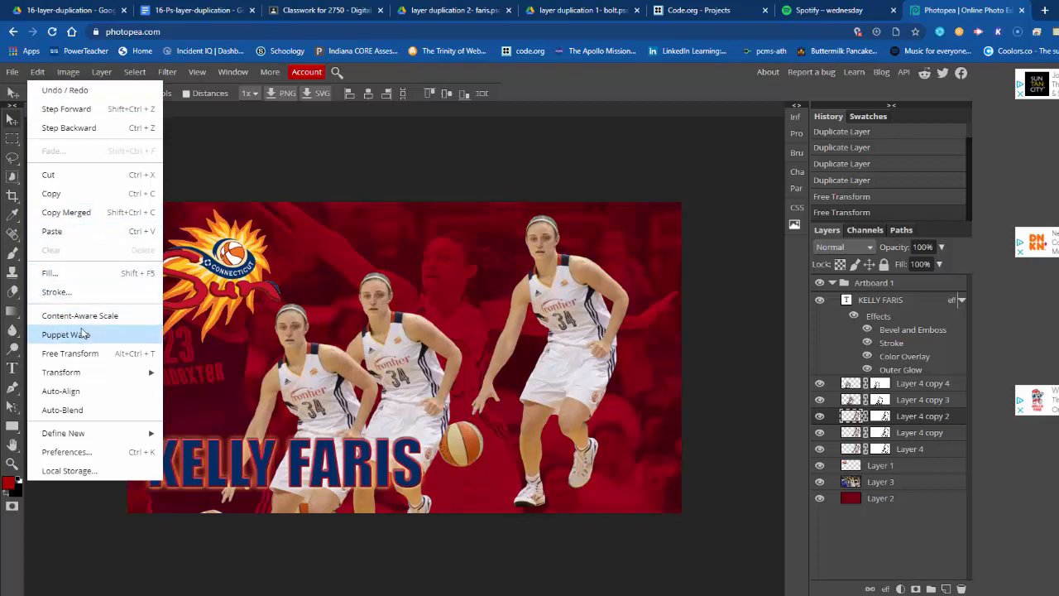
click(80, 354)
drag(586, 324, 509, 349)
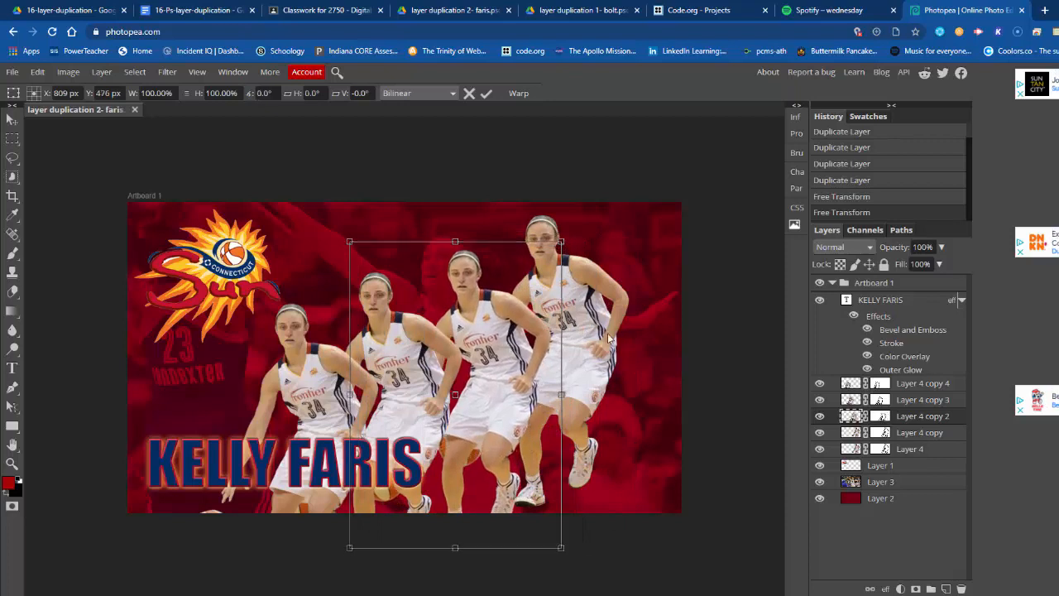
click(487, 94)
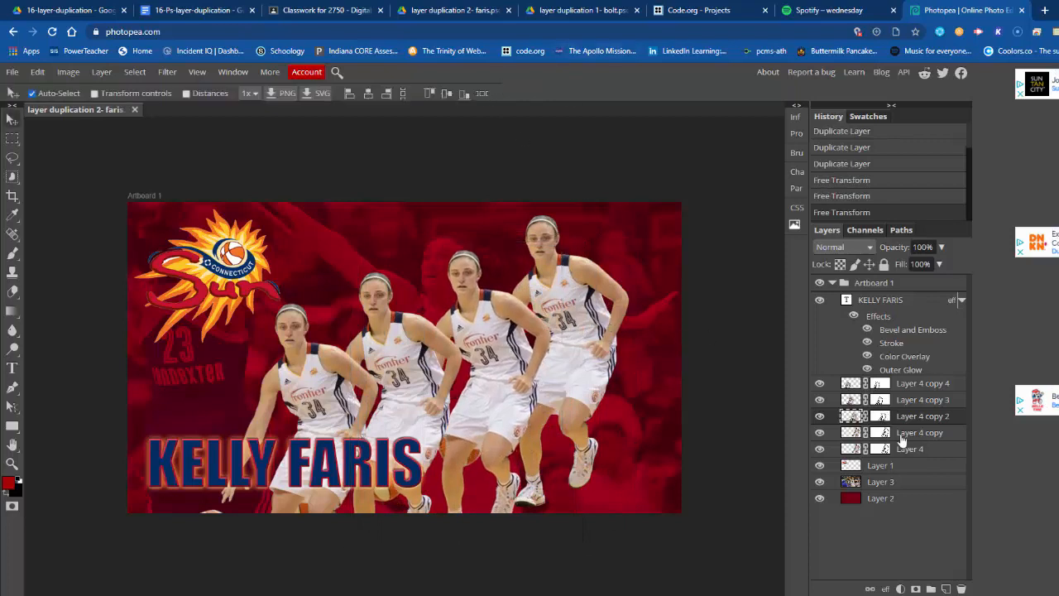
Step: Move Layer 4 copy with Free Transform slightly down and left, to about X 977 px, Y 434 px
click(848, 436)
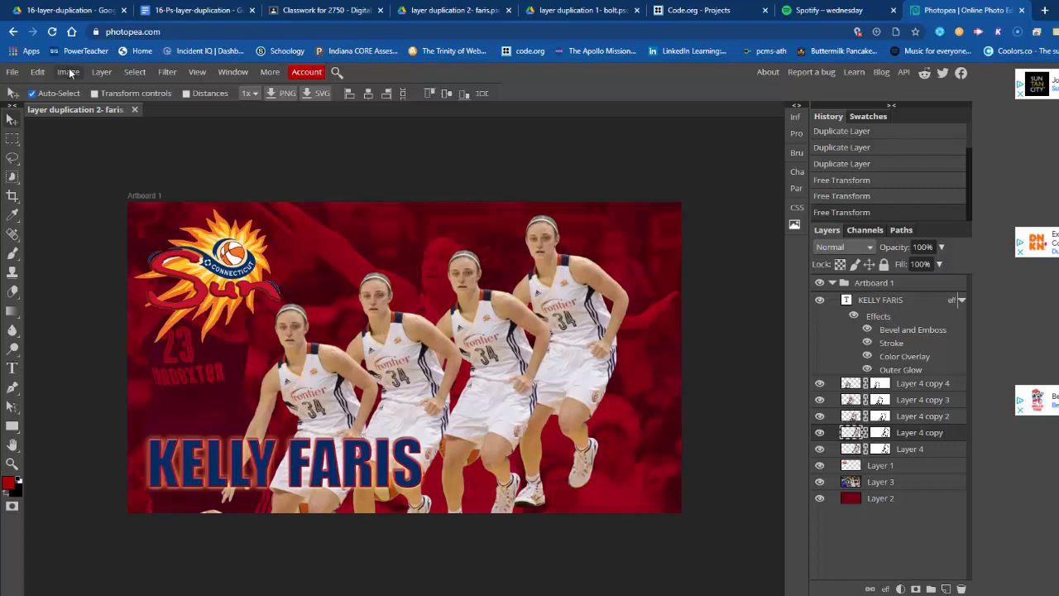
click(38, 73)
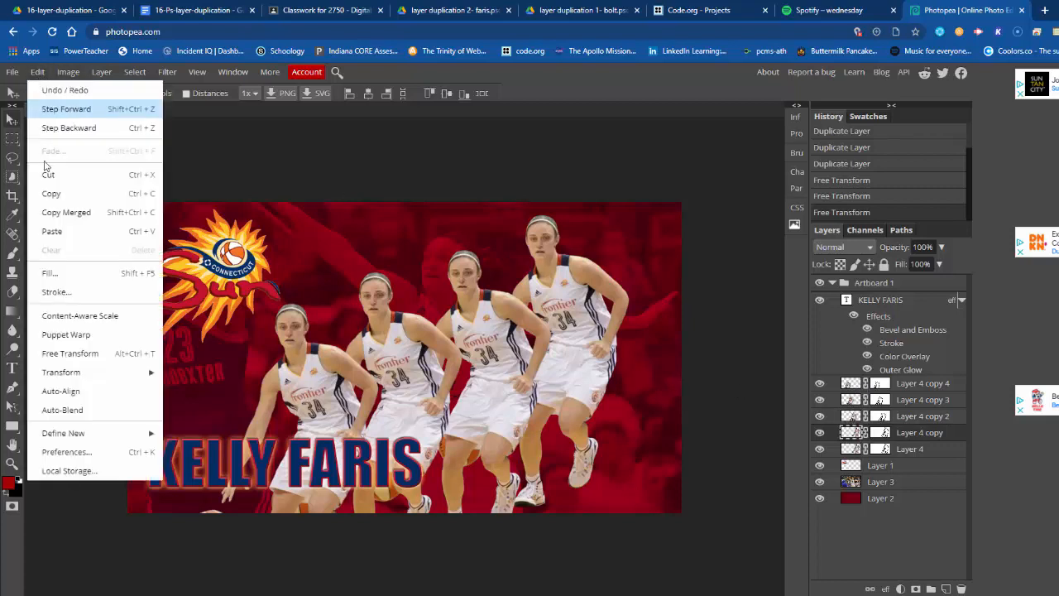
click(66, 351)
drag(574, 289, 566, 310)
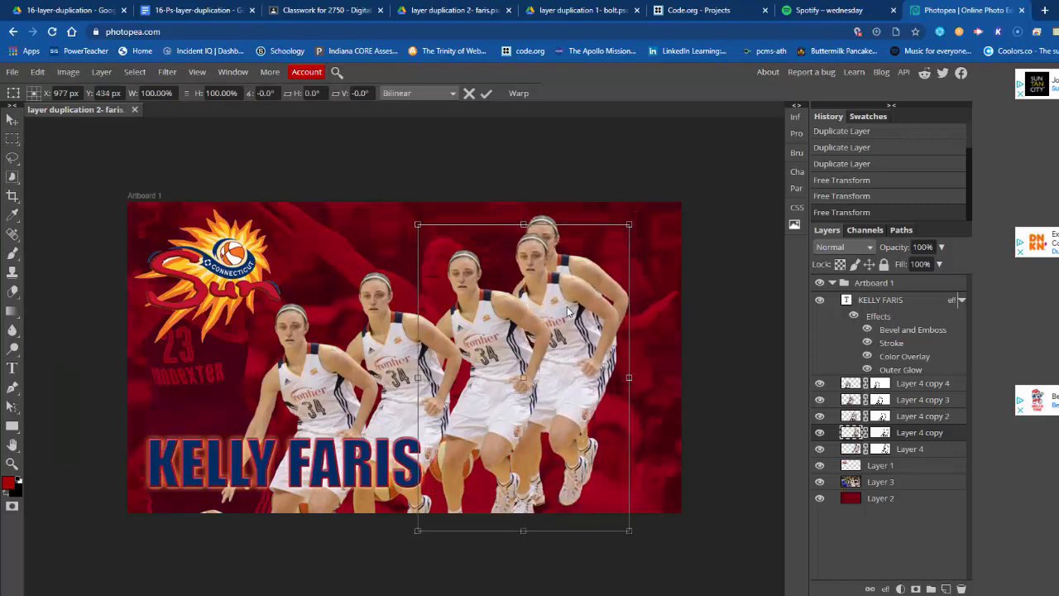
click(486, 92)
Step: Move the original Layer 4 with Free Transform to the artboard's right edge, at about X 1154 px, Y 402 px
click(850, 451)
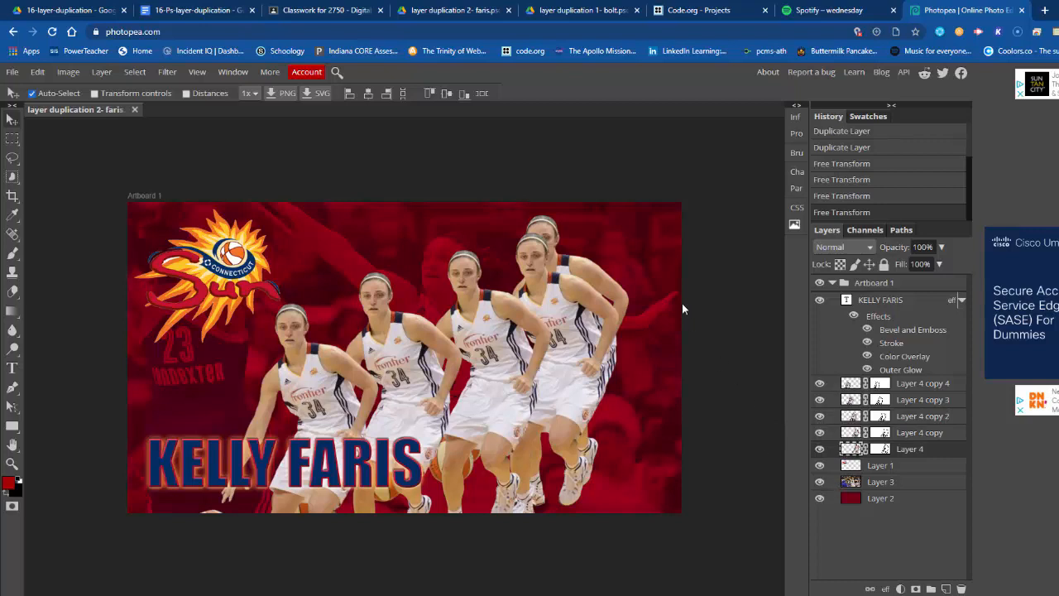
click(63, 74)
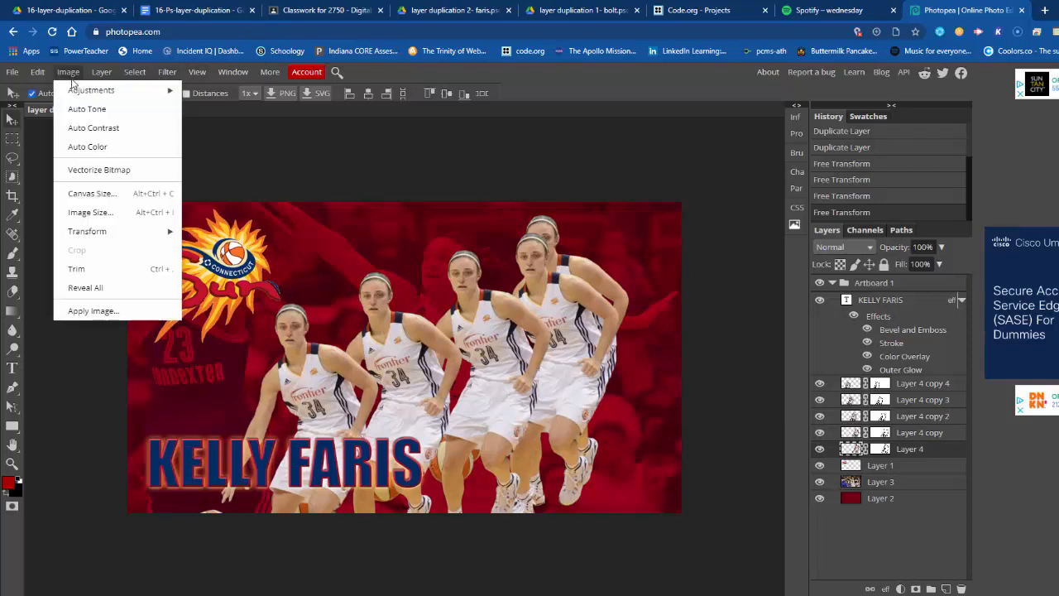
mouse_move(39, 74)
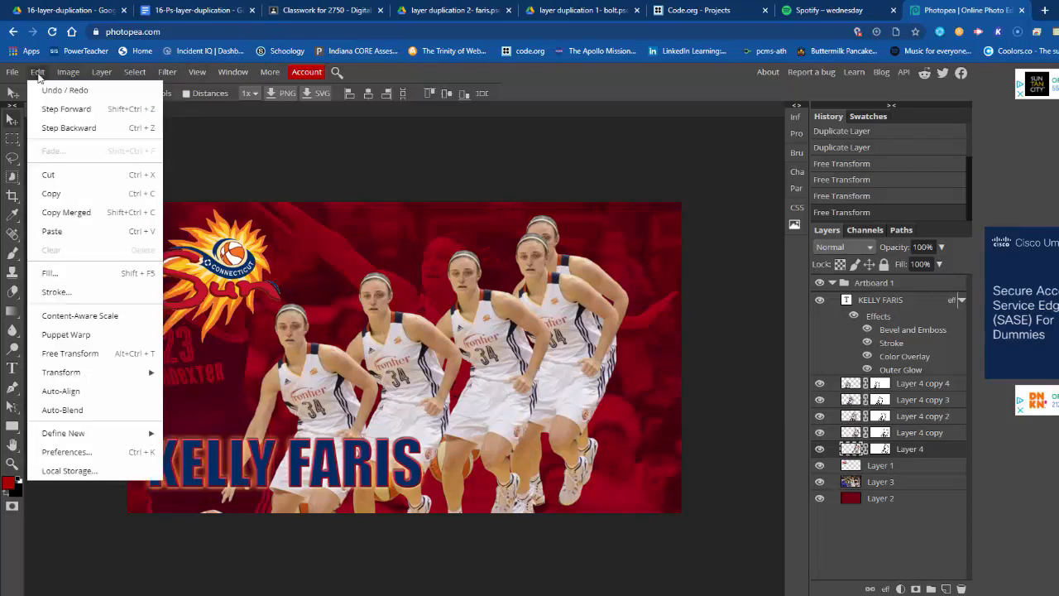
click(87, 350)
drag(608, 284, 669, 286)
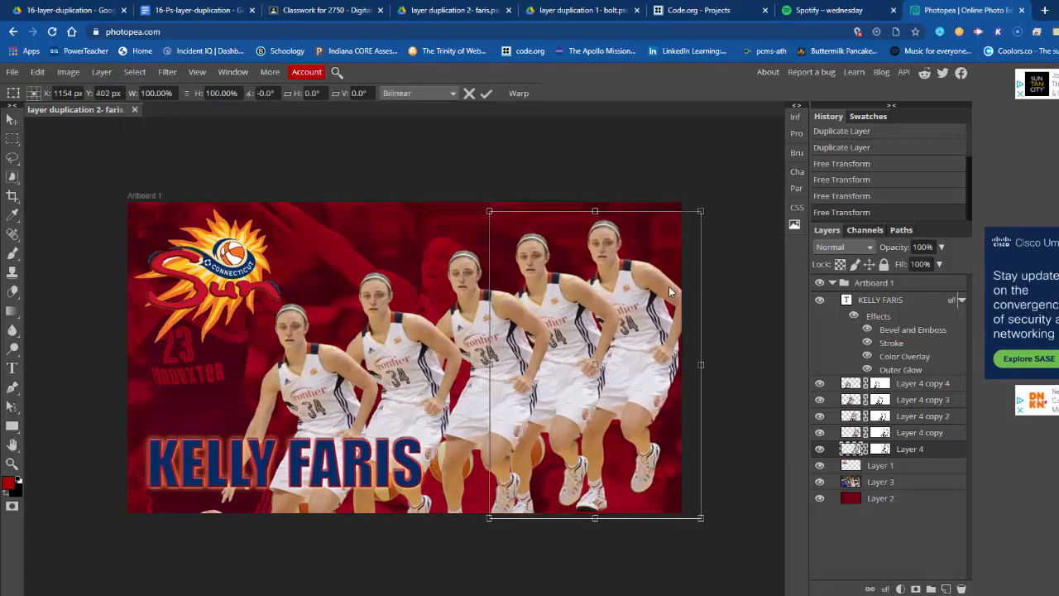
click(486, 95)
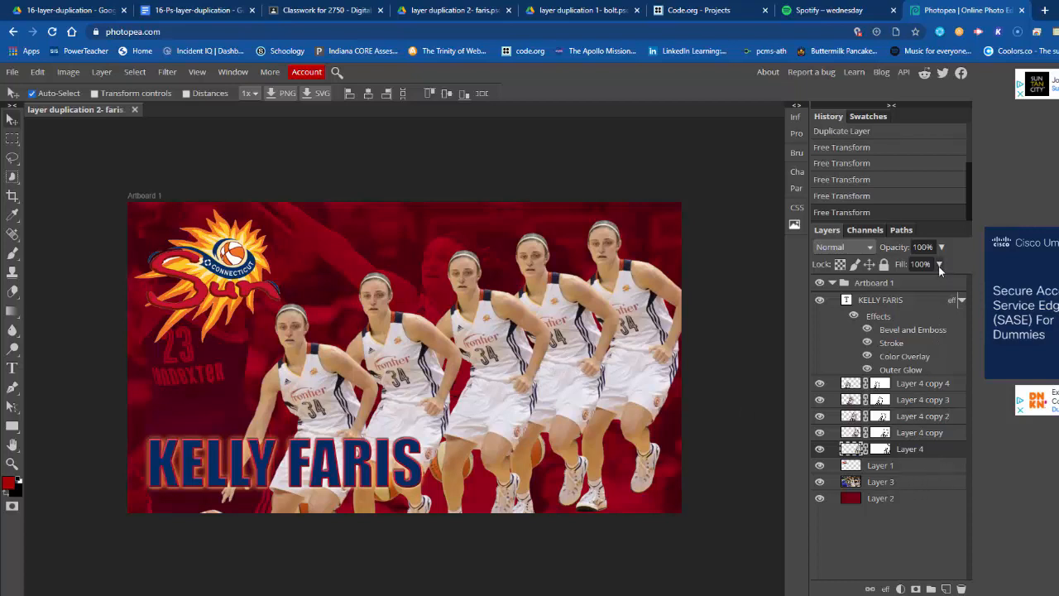
Step: Lower the opacity of Layer 4 to 25% and of Layer 4 copy to 46%
drag(941, 251, 902, 268)
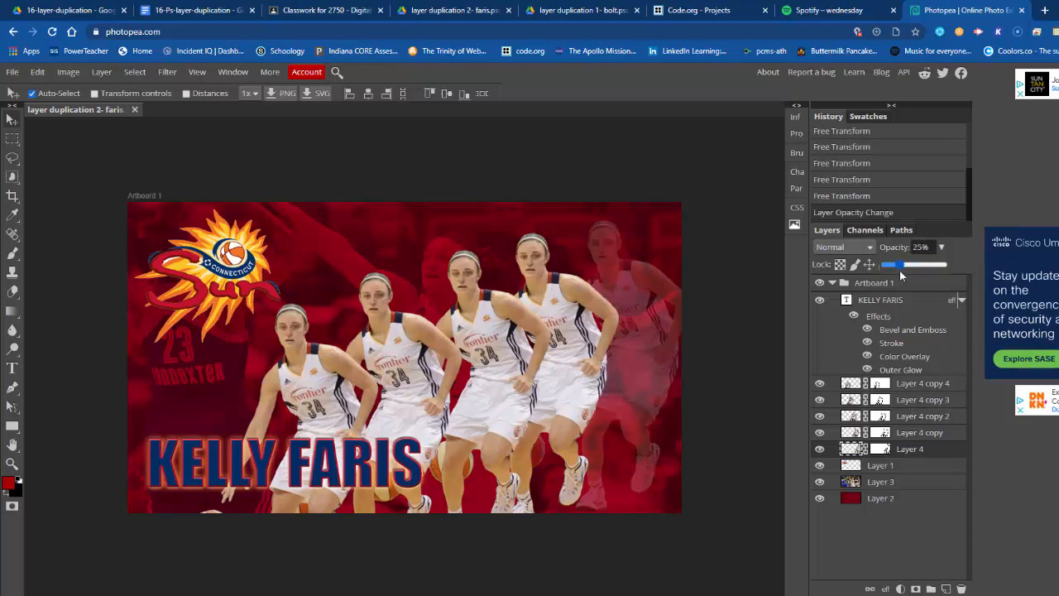
click(857, 435)
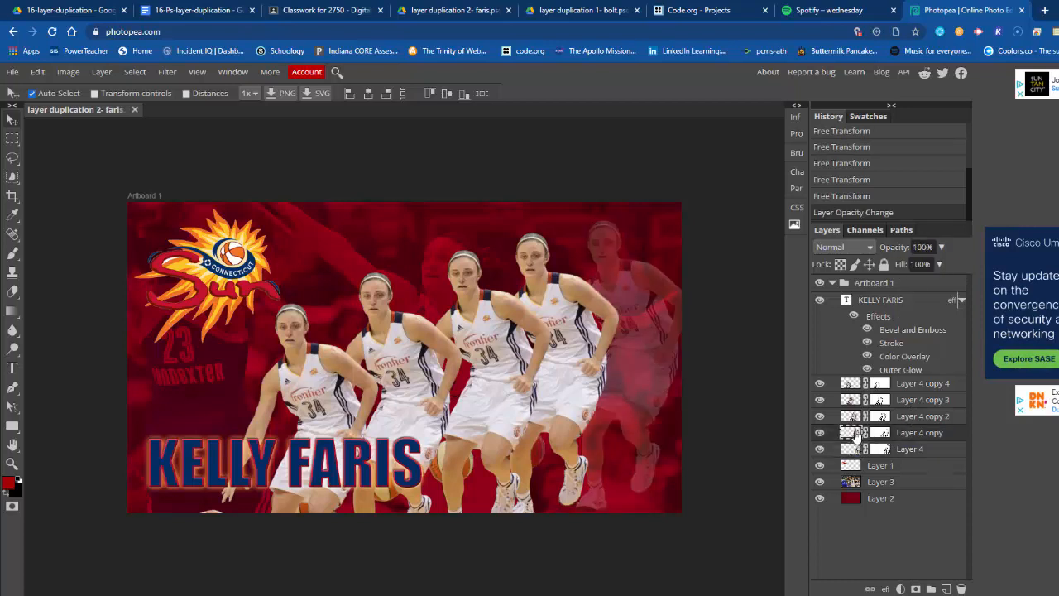
drag(941, 247, 912, 268)
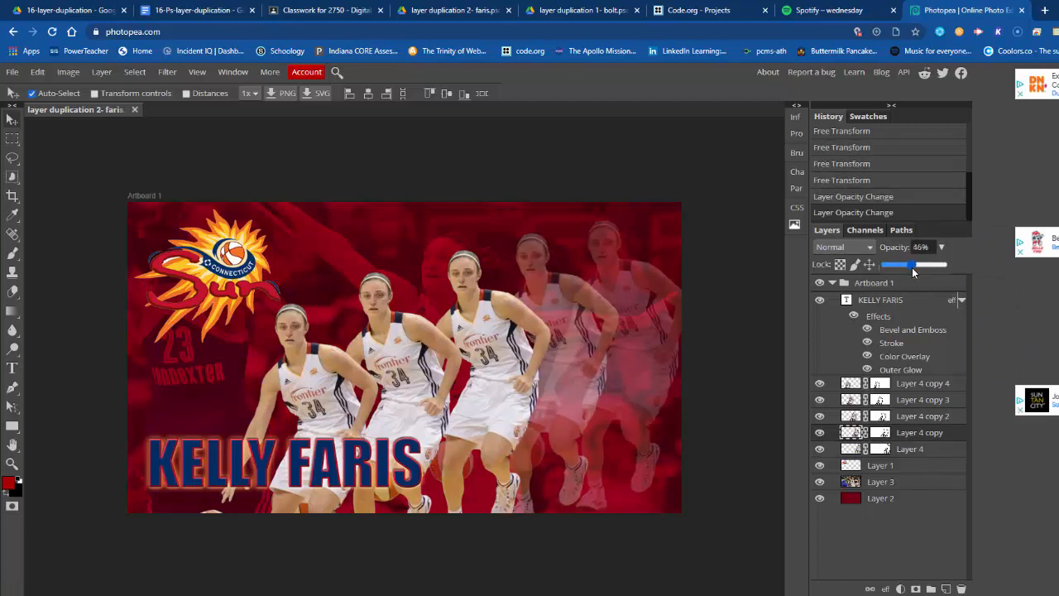
Step: Reduce the opacity of Layer 4 copy 2 partway, set Layer 4 copy 3 to 79%, and select Layer 4 copy 4
click(856, 419)
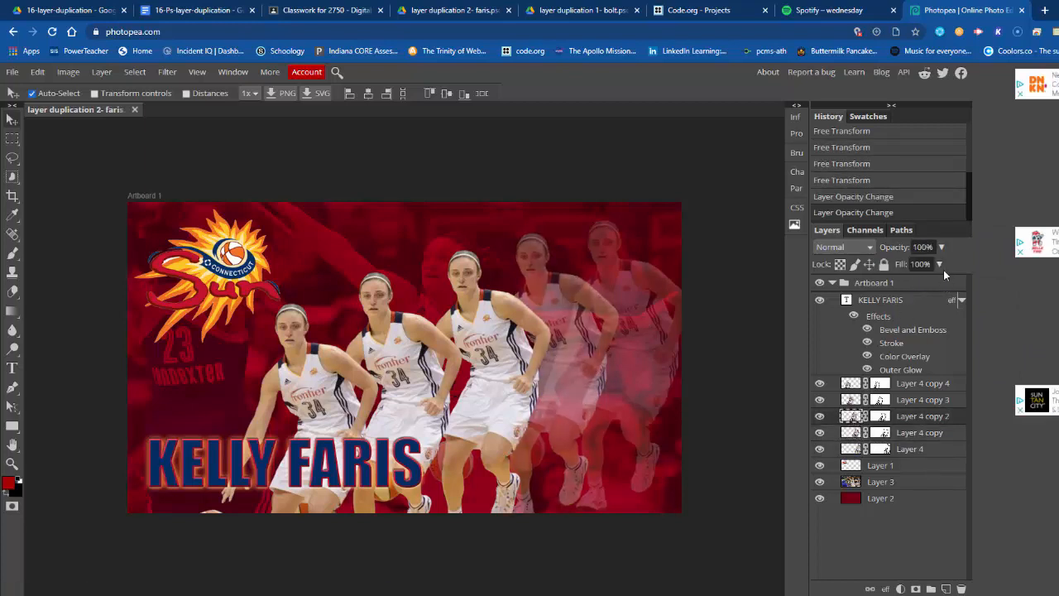
drag(943, 248, 921, 266)
click(859, 404)
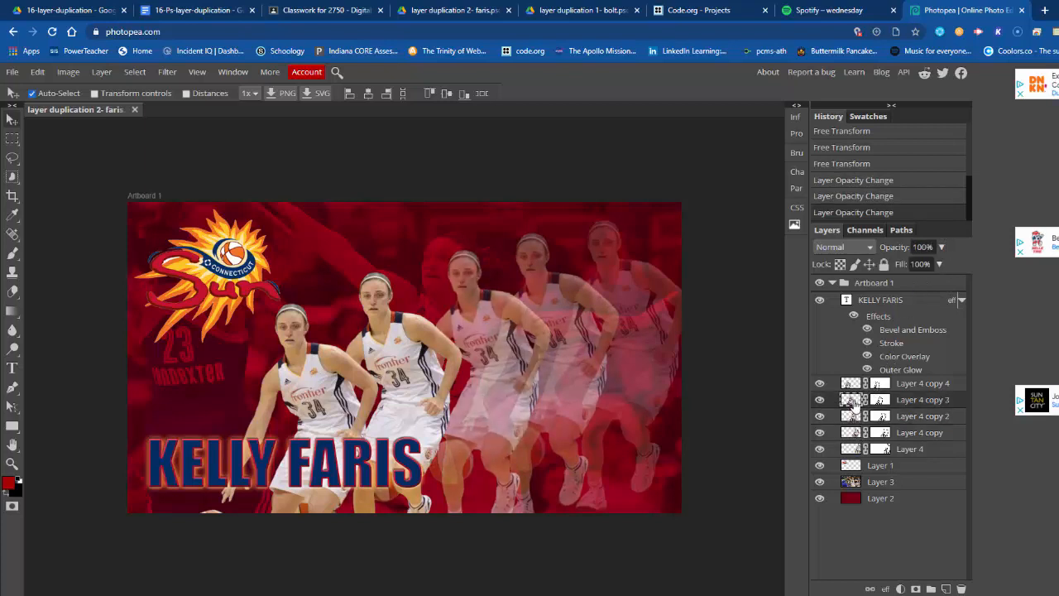
drag(941, 248, 931, 268)
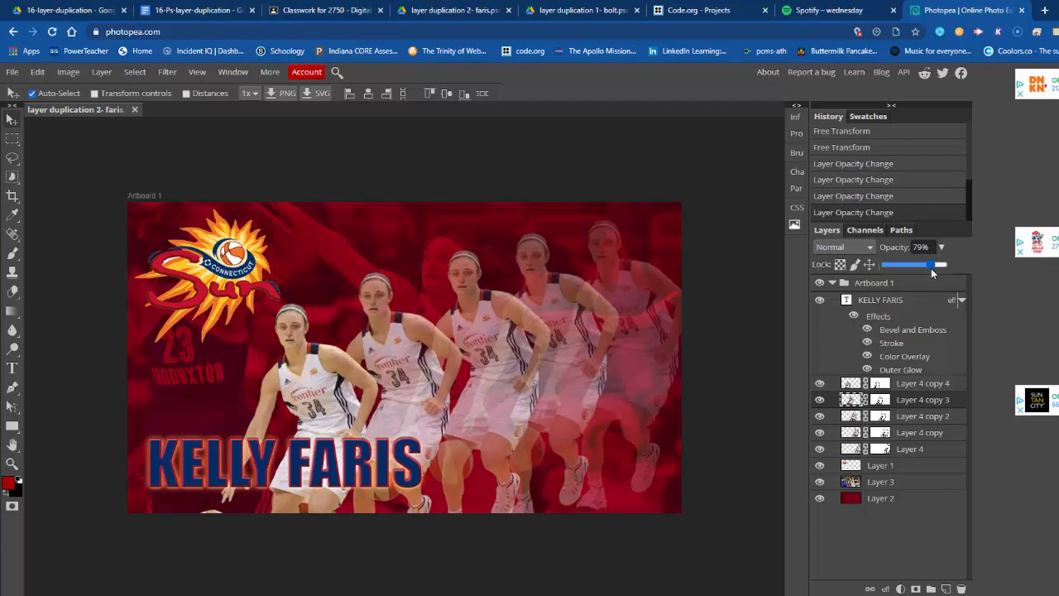
click(854, 385)
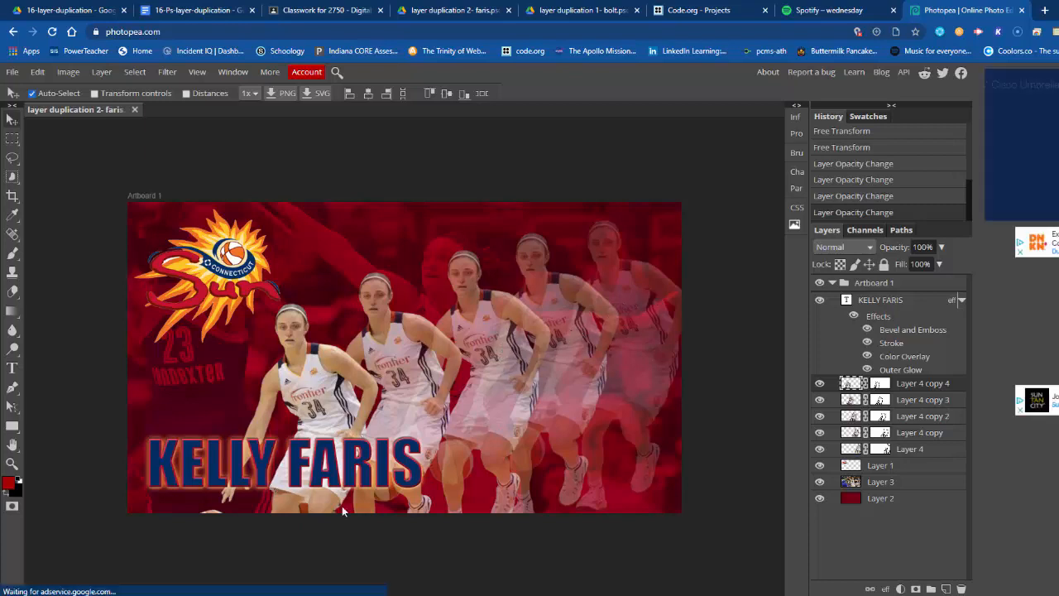
Step: Add an Outer Glow to Layer 4 with a spread of 17% and a size of 47 px
click(851, 449)
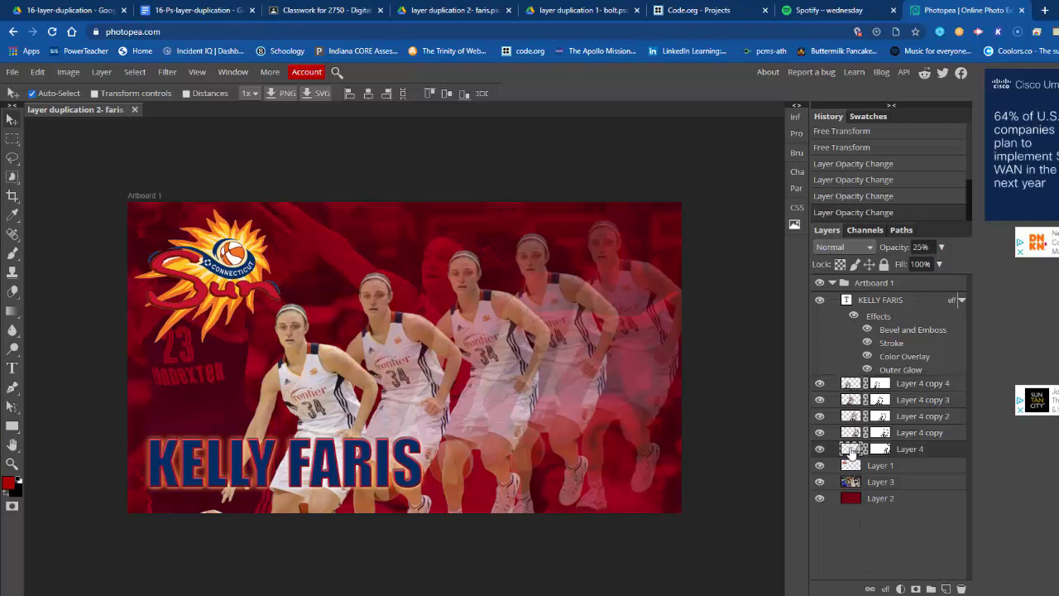
click(886, 589)
click(897, 551)
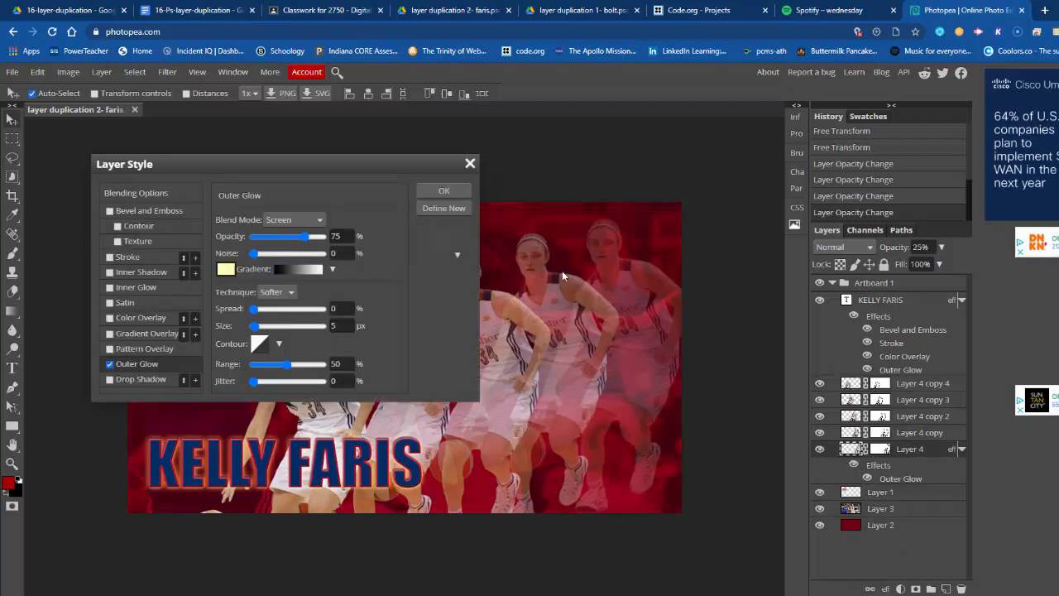
drag(372, 164, 707, 186)
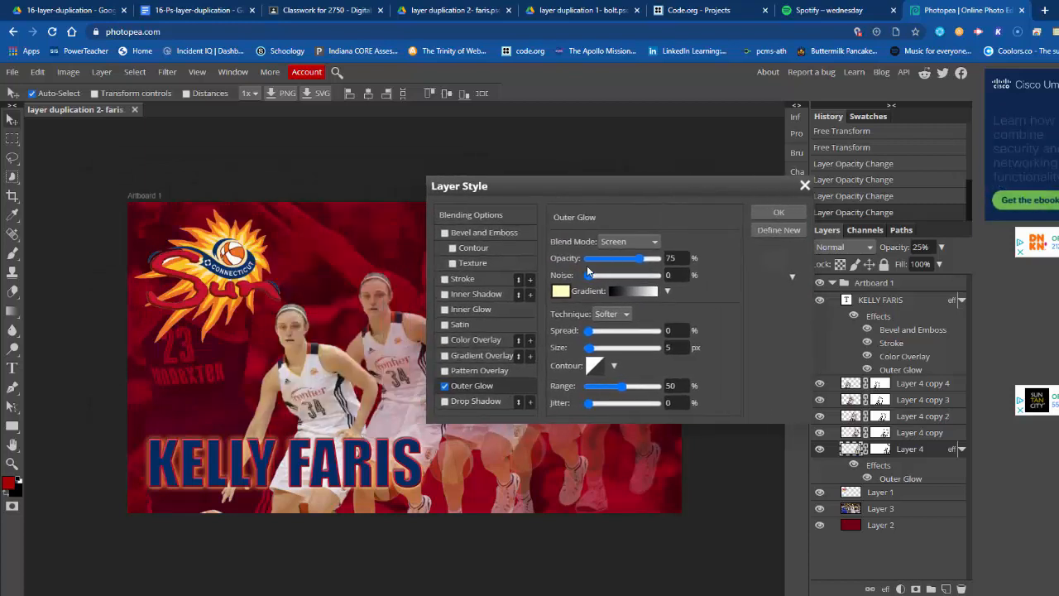
drag(589, 331, 604, 348)
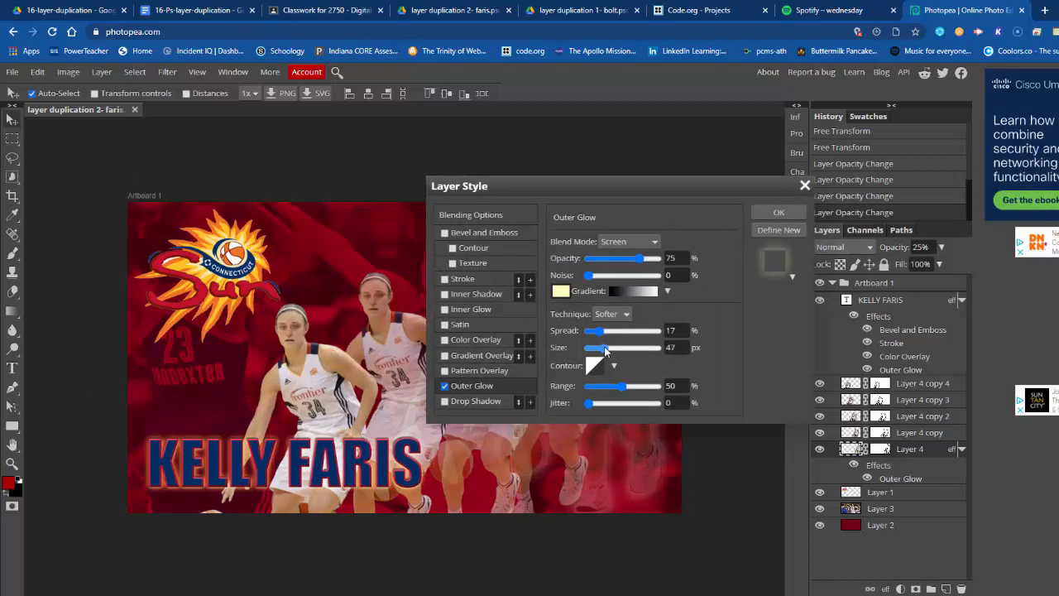
Step: Try Normal blend mode, 12% noise and 47% spread on Layer 4's Outer Glow, and discard the effect
click(643, 240)
click(629, 255)
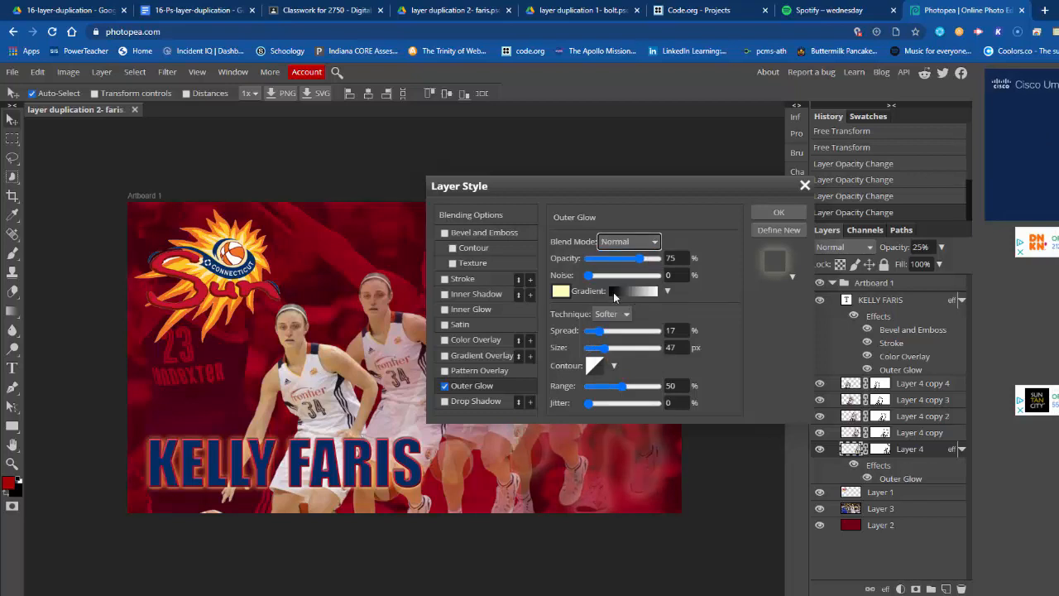
click(595, 275)
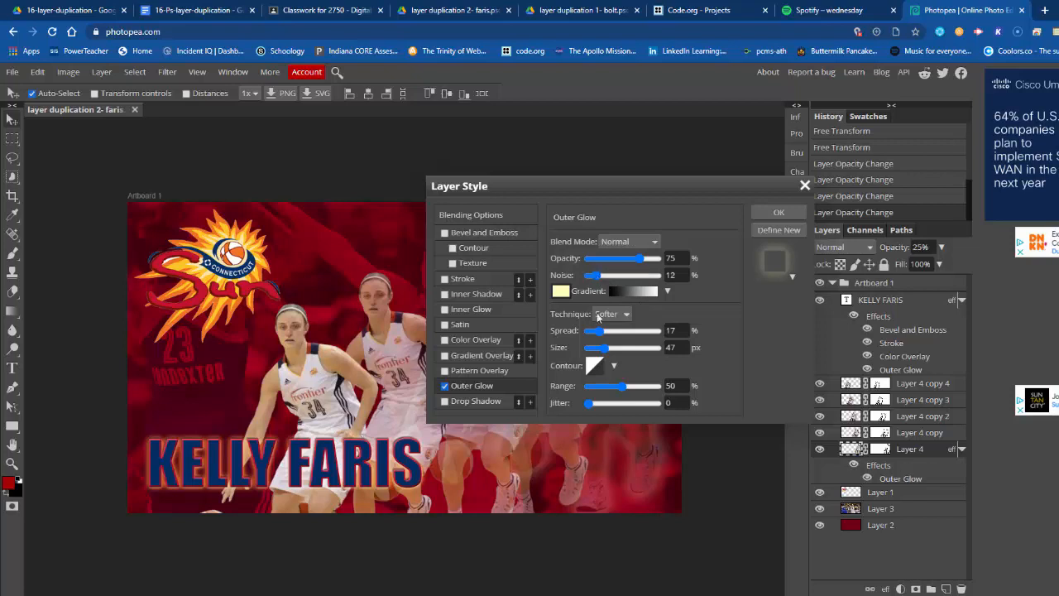
drag(602, 333, 620, 332)
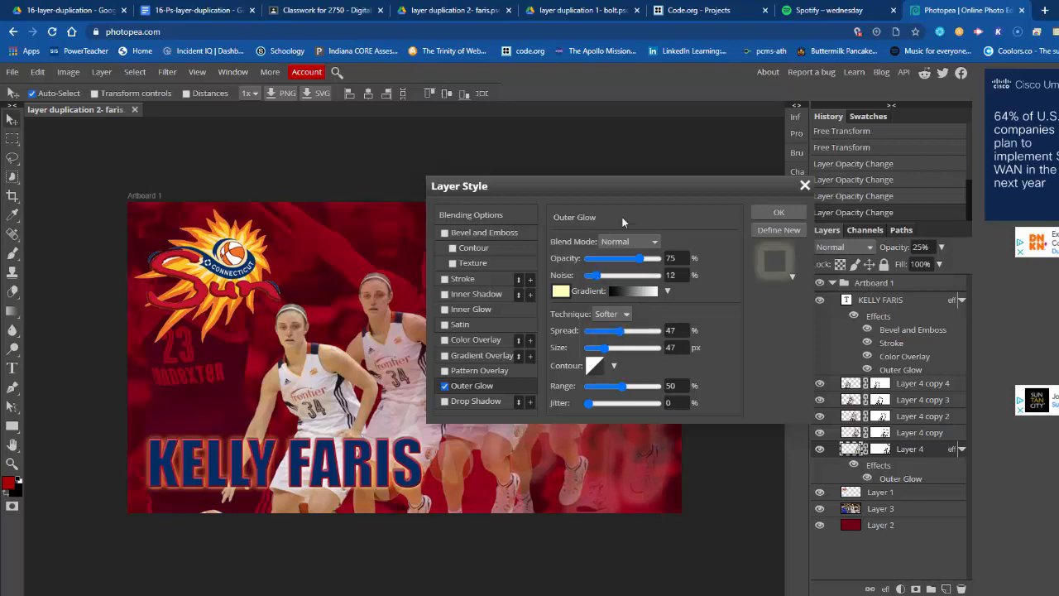
drag(628, 189, 601, 257)
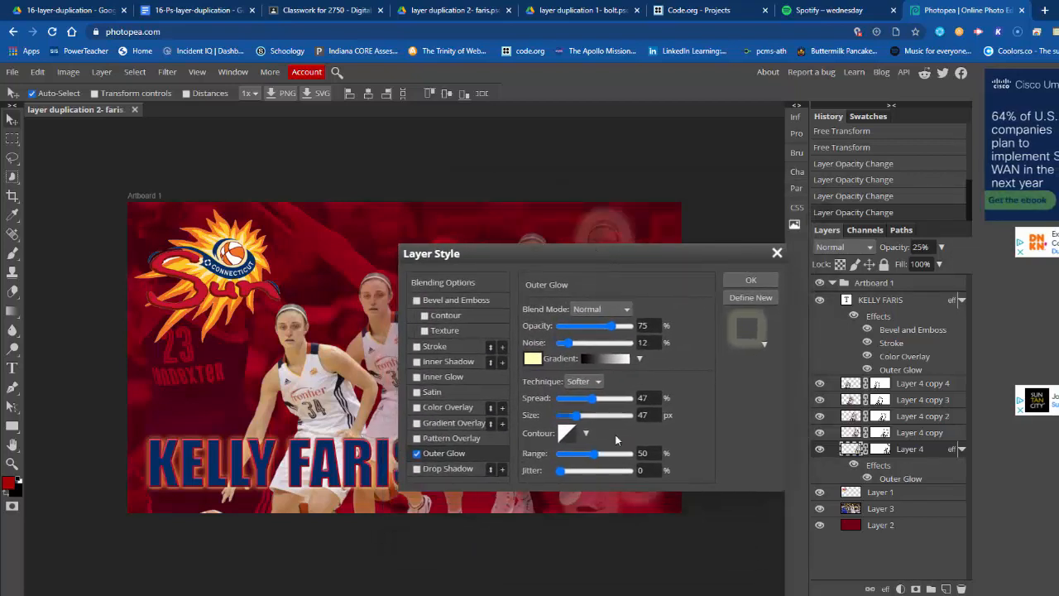
click(776, 253)
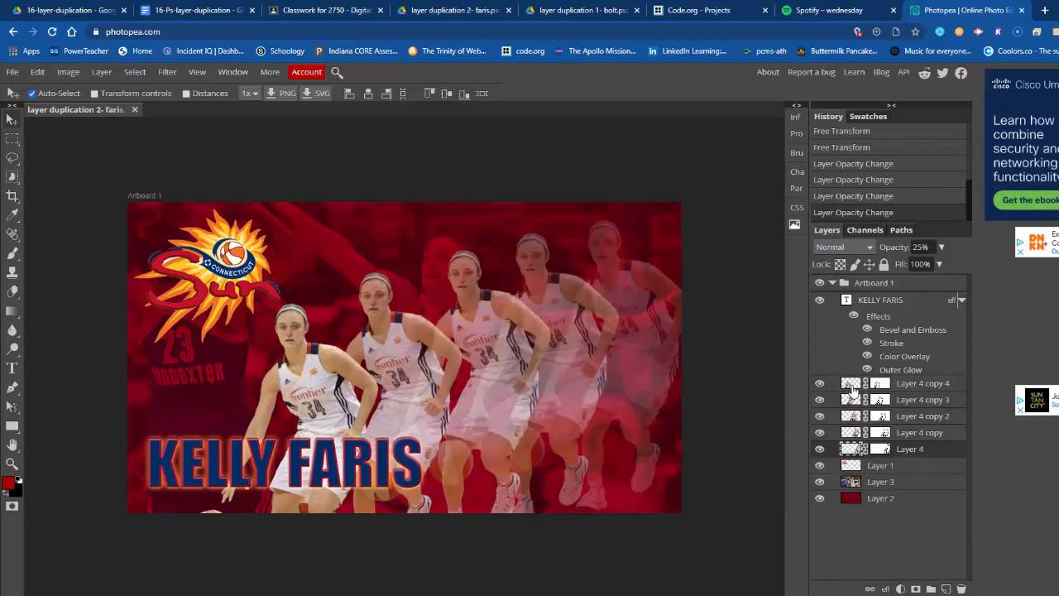
Step: Add an Outer Glow to Layer 4 copy 4 with a spread of 20% and a size of 33 px
click(886, 588)
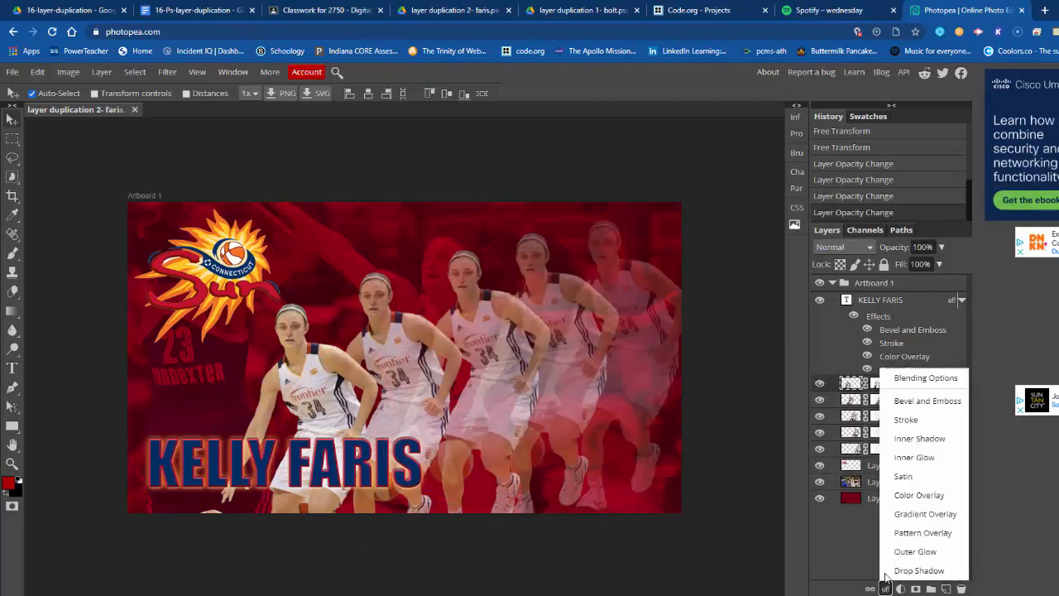
click(915, 551)
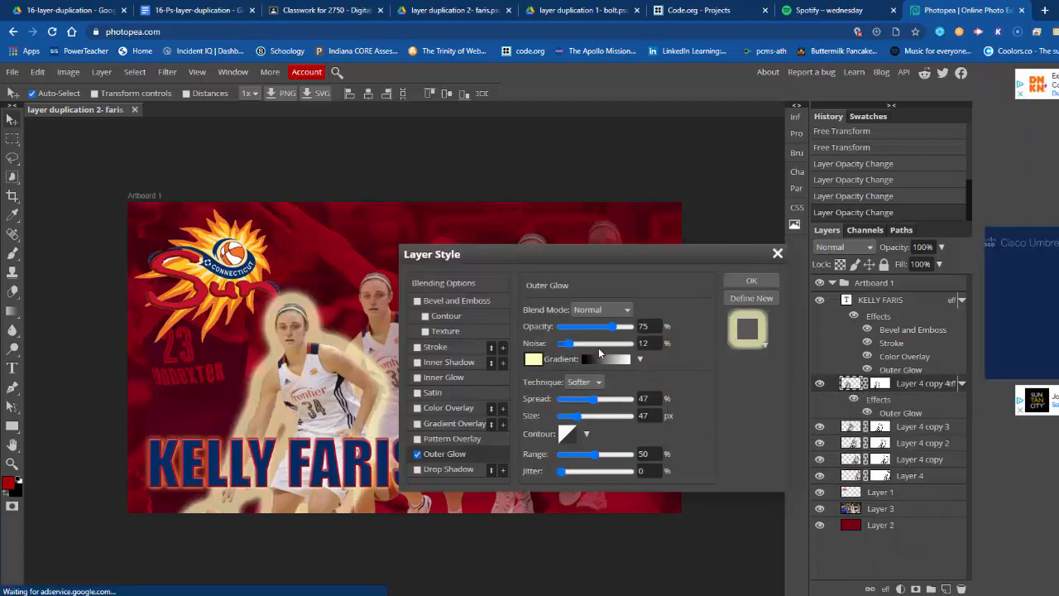
drag(592, 399, 573, 420)
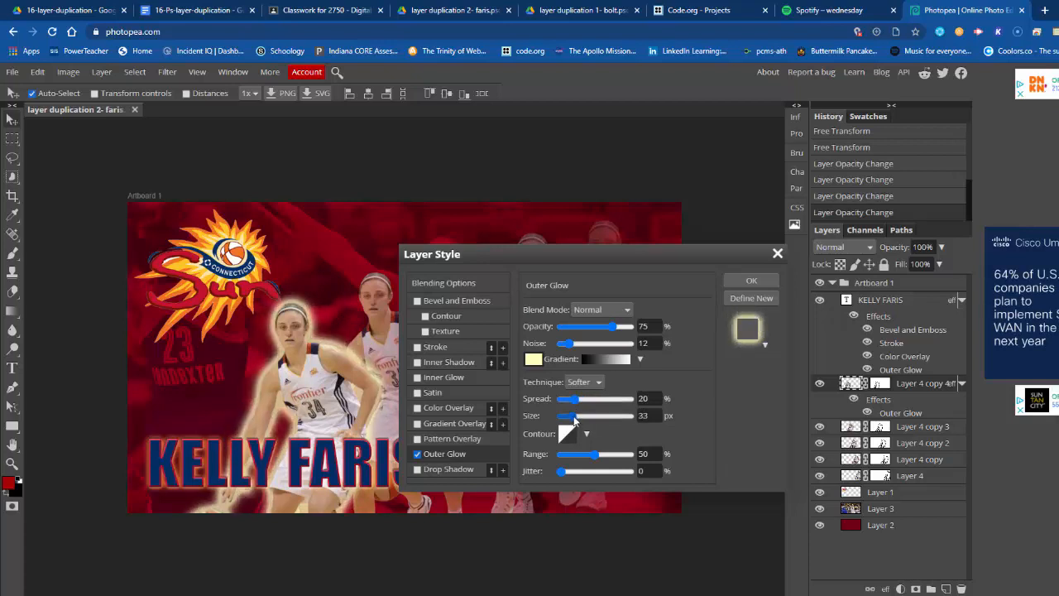
Step: Change the Outer Glow colour of Layer 4 copy 4 to turquoise 33d0d2 and apply the layer style
click(533, 358)
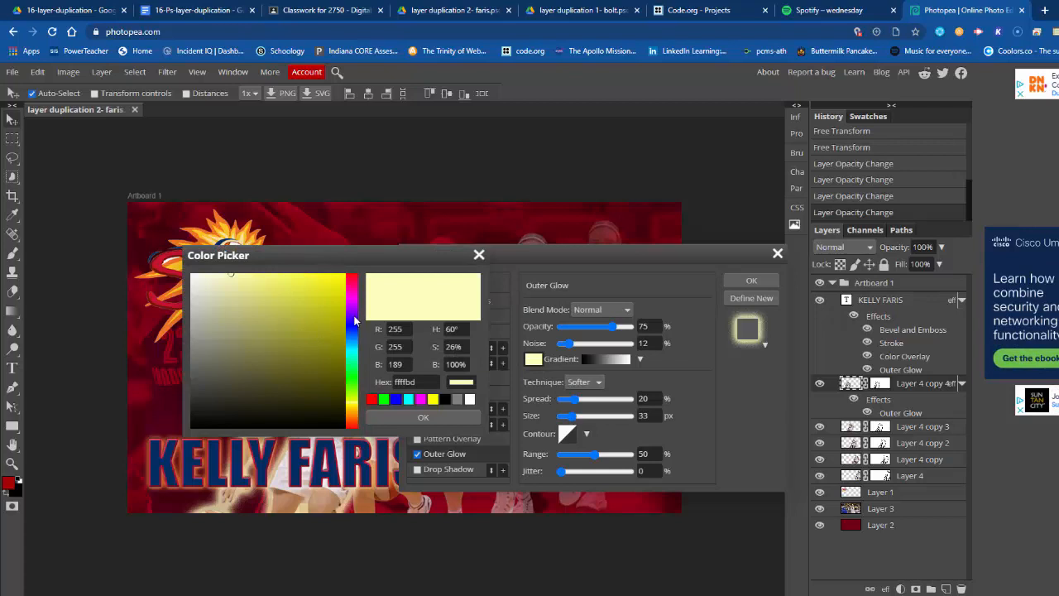
drag(354, 321, 353, 346)
drag(353, 349, 308, 303)
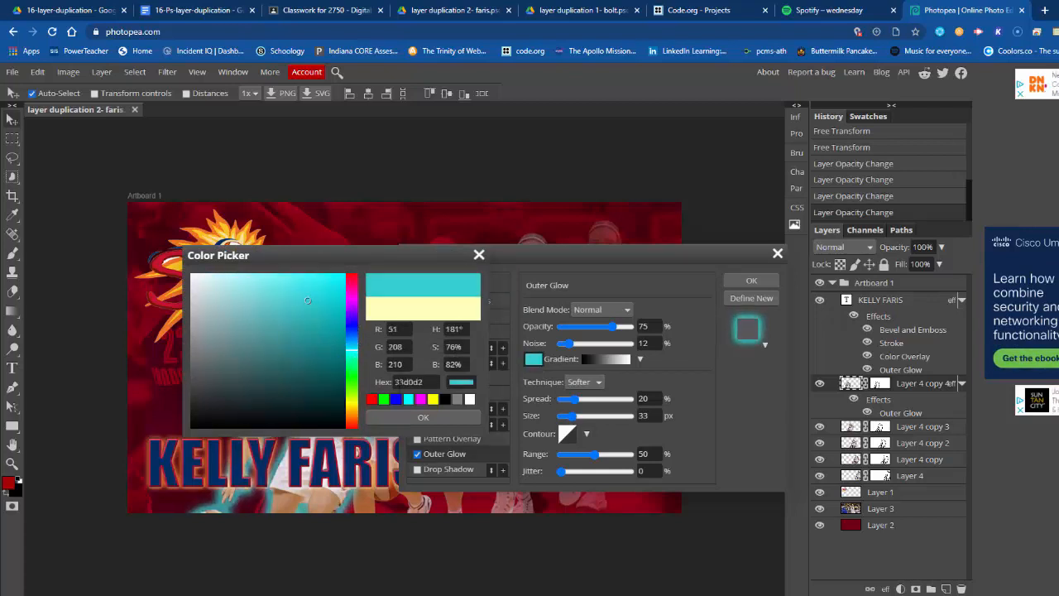
click(423, 417)
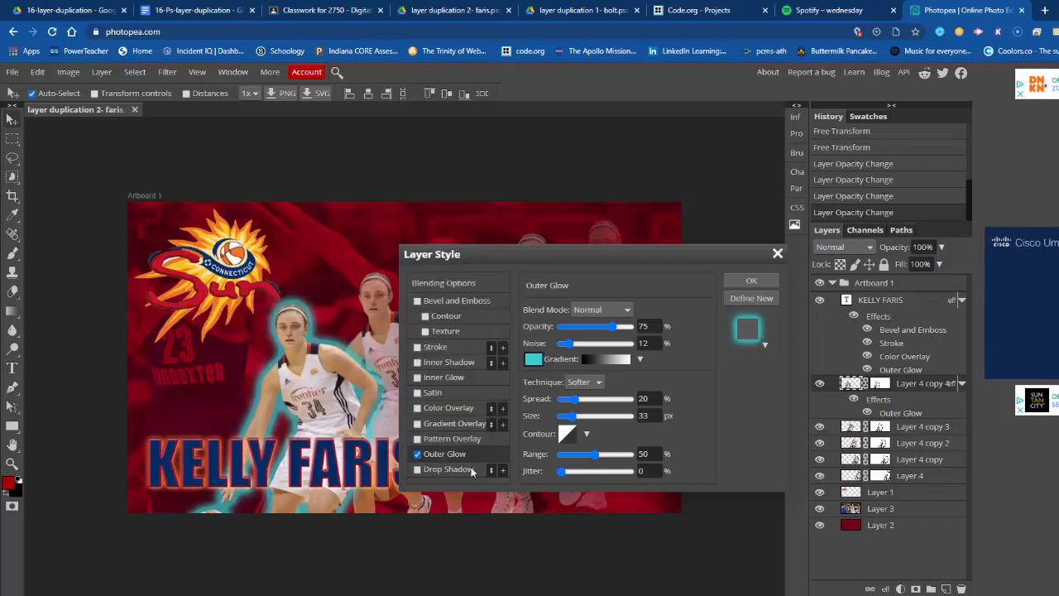
click(752, 281)
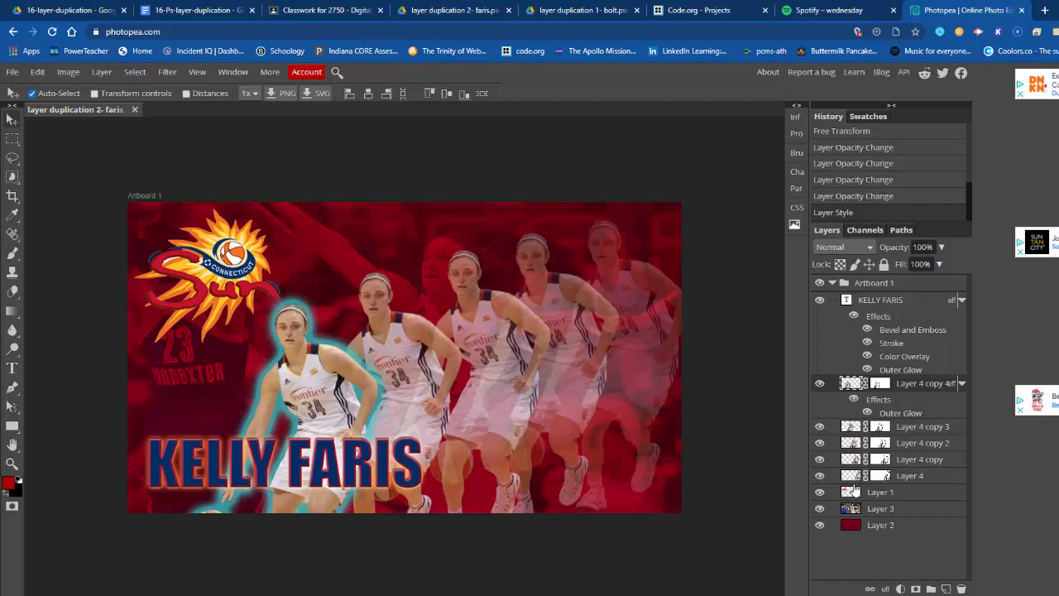
Step: Save the faris layer duplication document as a PSD
click(12, 72)
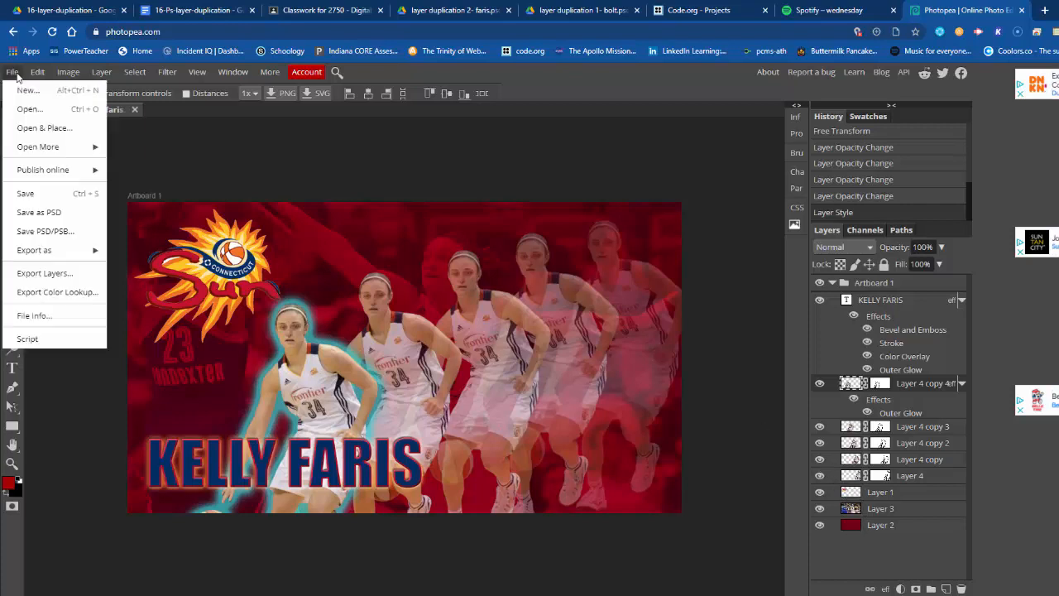
click(43, 207)
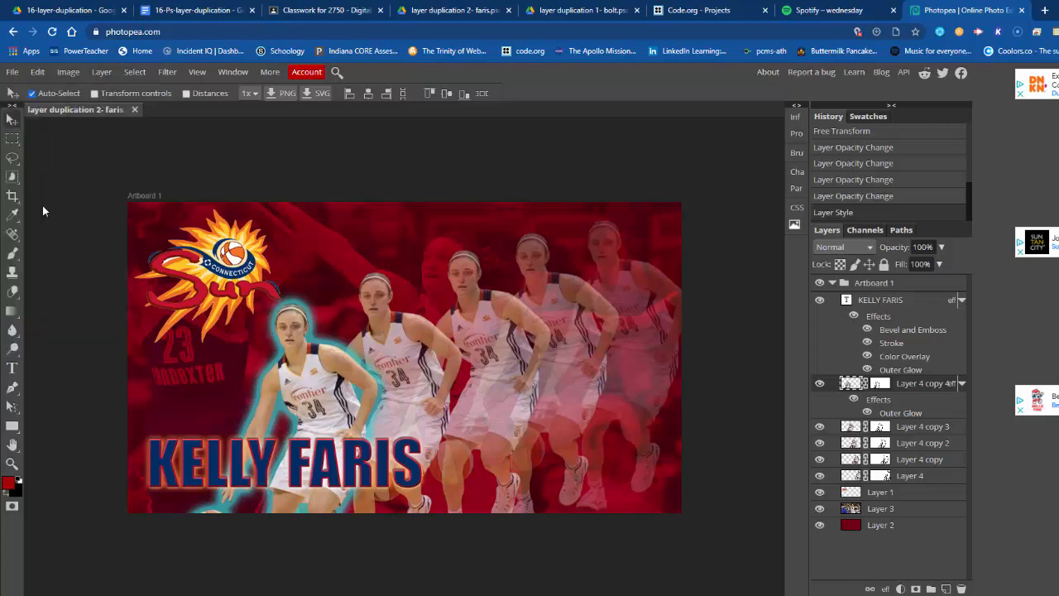